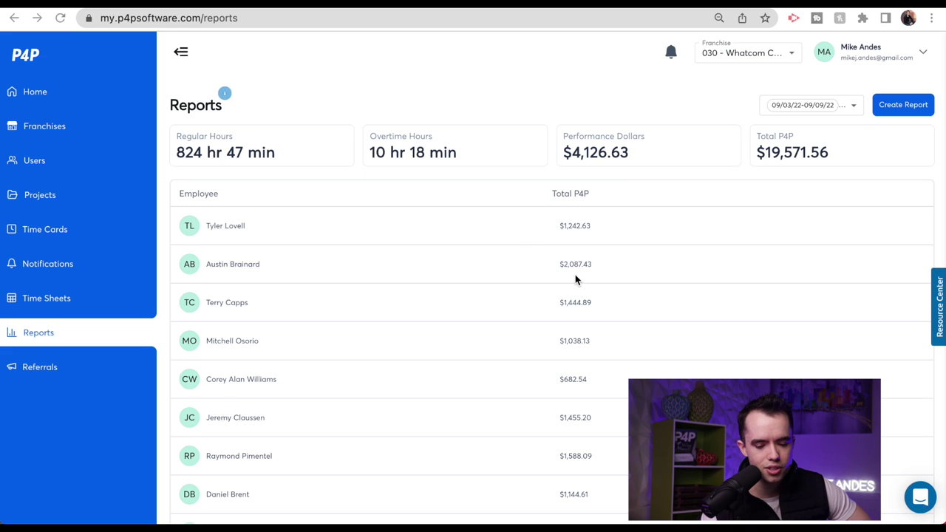
Step: Expand the first employee's pay breakdown and examine the hours, base pay, total P4P and performance dollars for the week starting 09/06/22
scroll(575, 276, "down", 2)
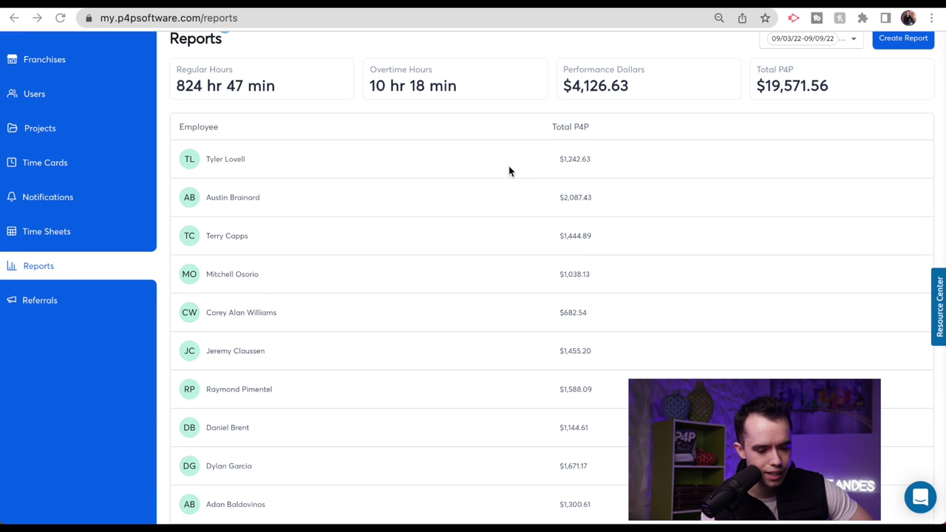
left_click(558, 164)
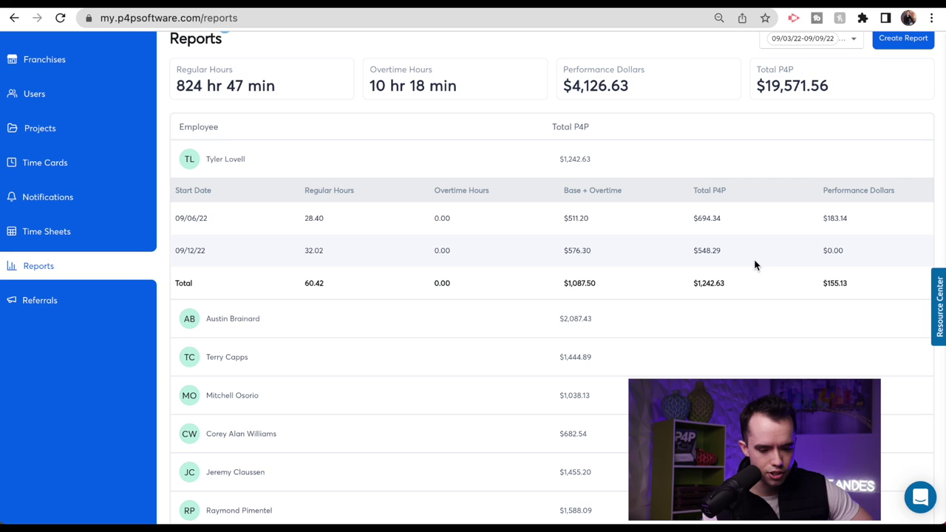
double_click(317, 219)
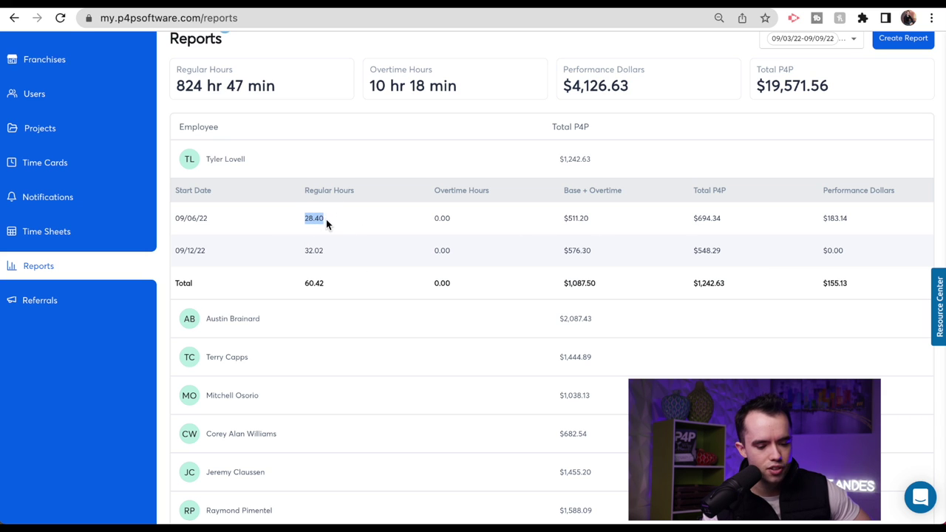
double_click(470, 218)
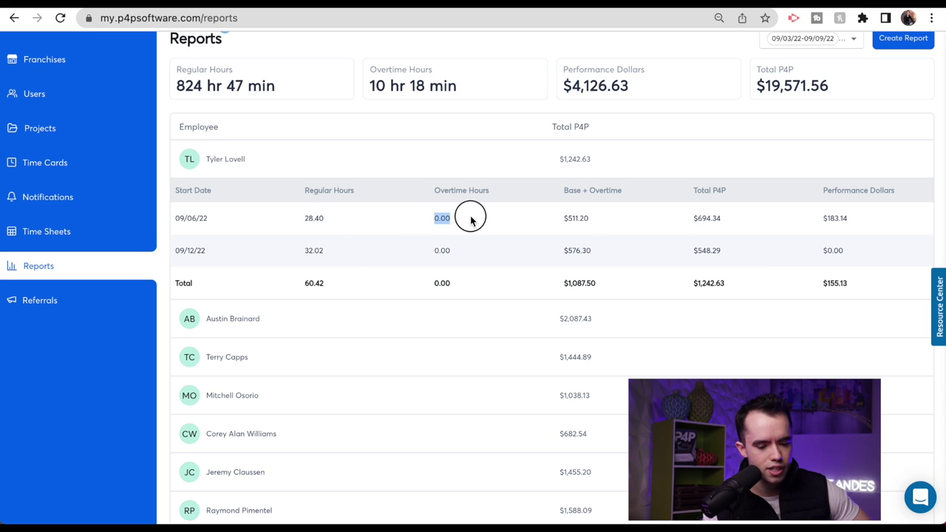
left_click(310, 218)
double_click(317, 218)
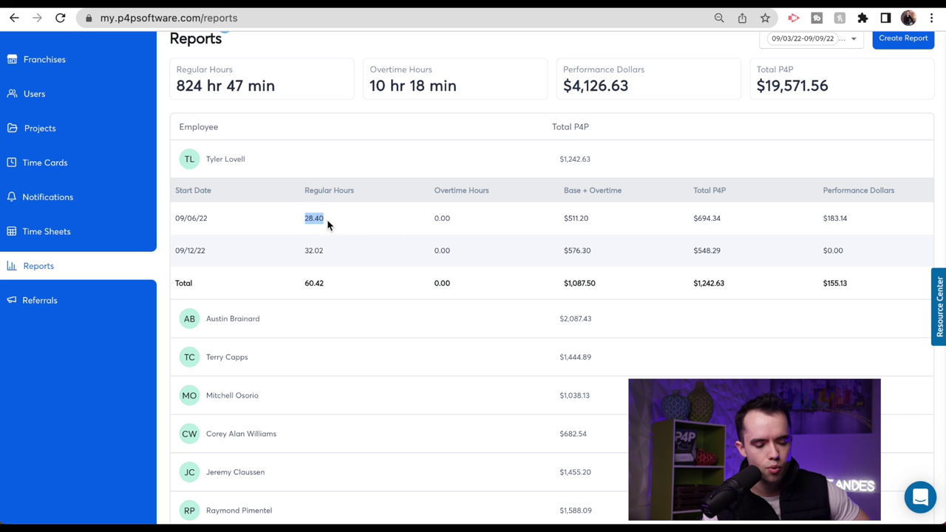
left_click_drag(560, 219, 596, 215)
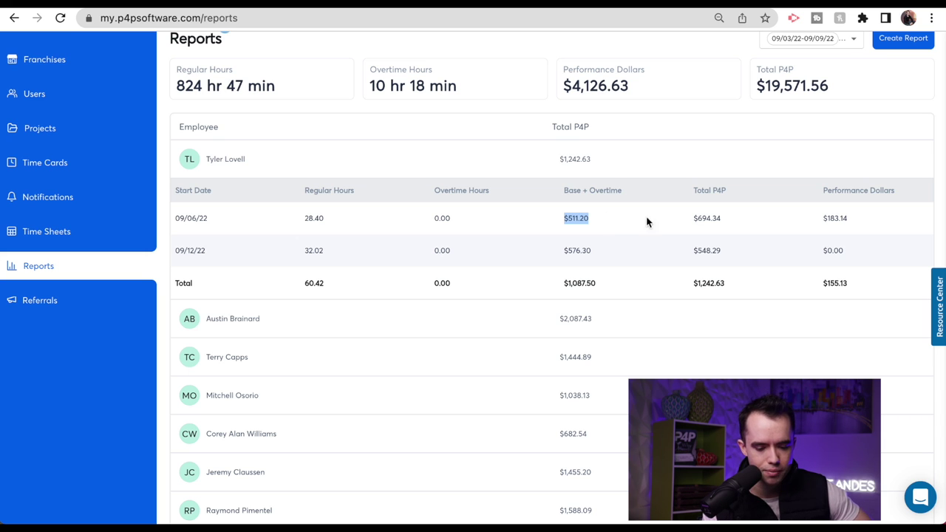
left_click_drag(692, 218, 742, 218)
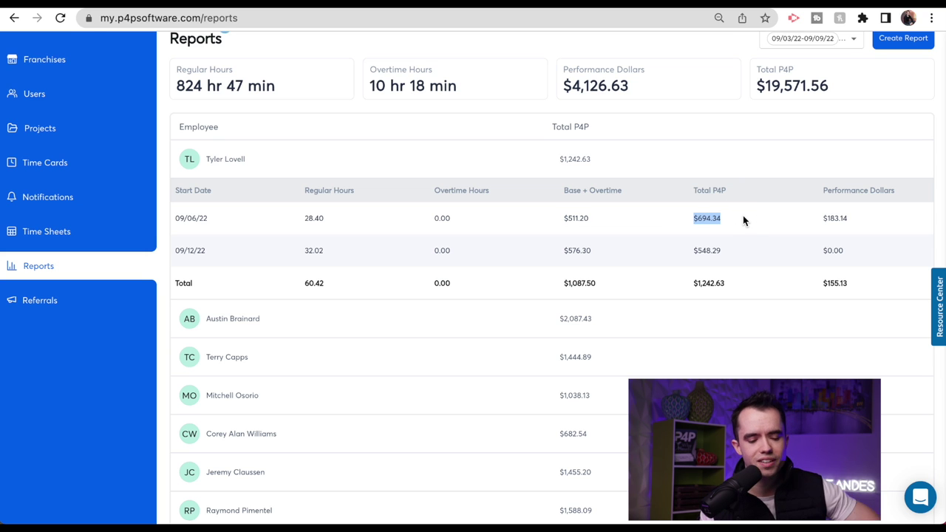
left_click_drag(732, 217, 693, 220)
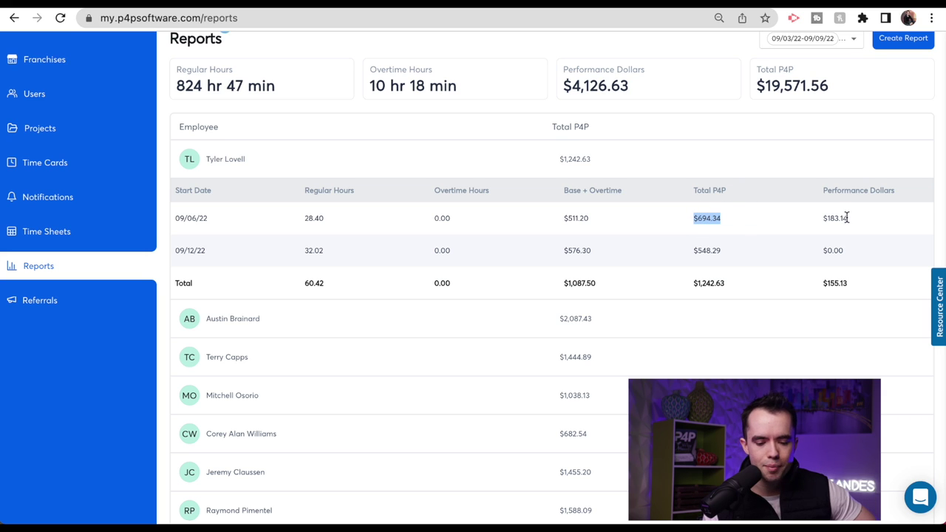
left_click_drag(847, 218, 819, 220)
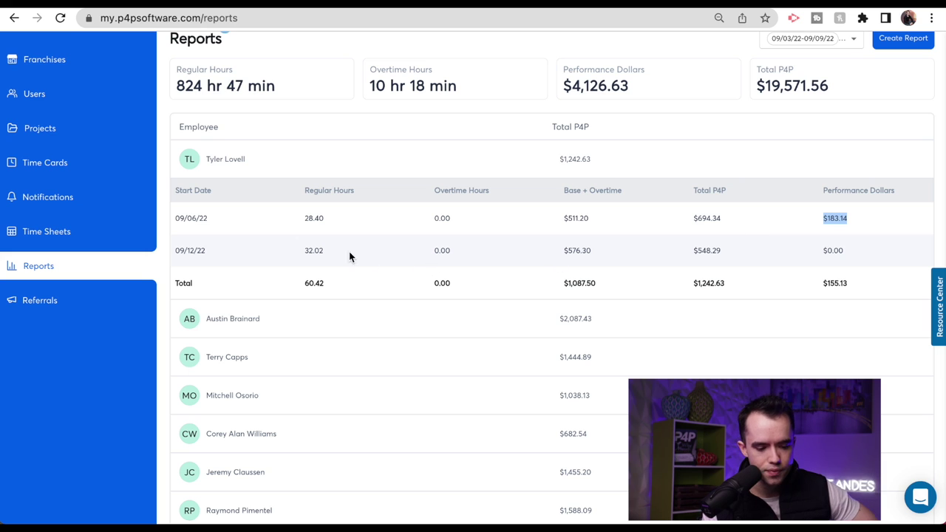
Step: Examine the first employee's week starting 09/12/22, comparing base pay with total P4P and checking the performance dollars
double_click(312, 249)
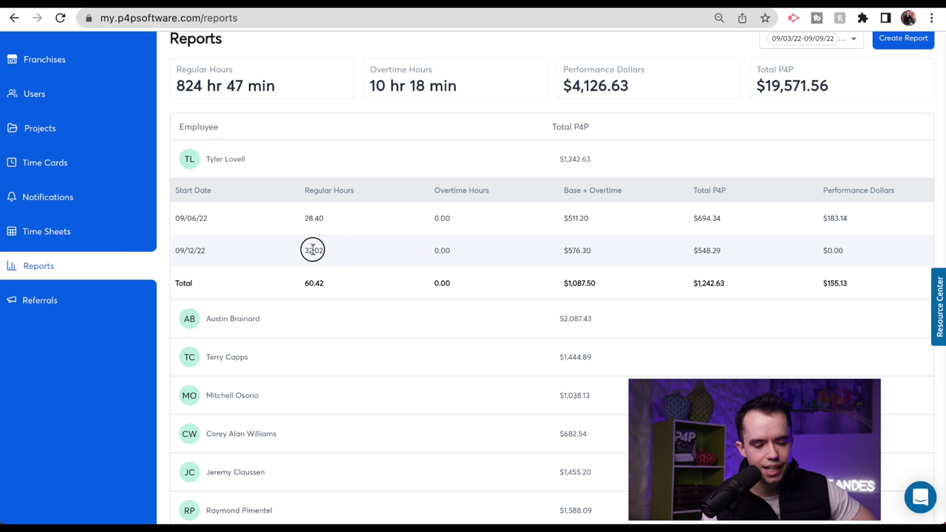
double_click(439, 250)
left_click_drag(592, 250, 562, 250)
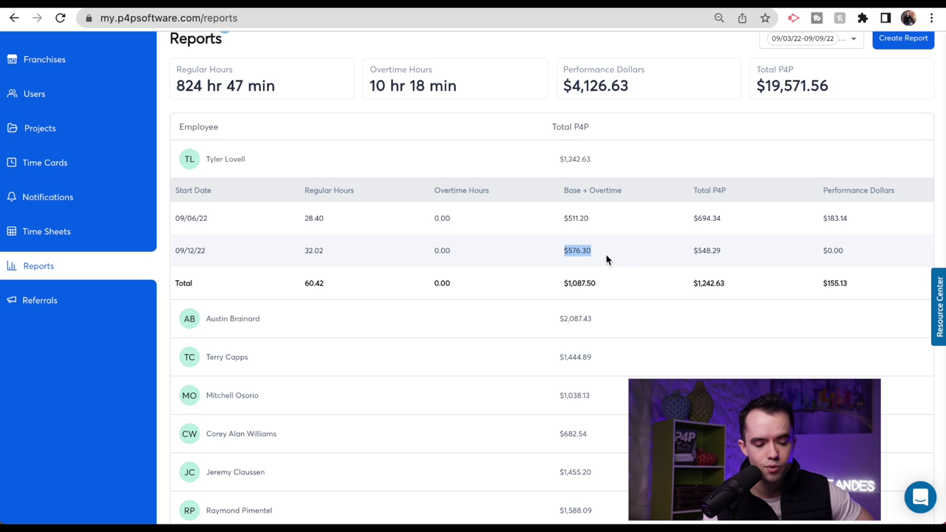
left_click_drag(455, 250, 421, 249)
left_click(650, 249)
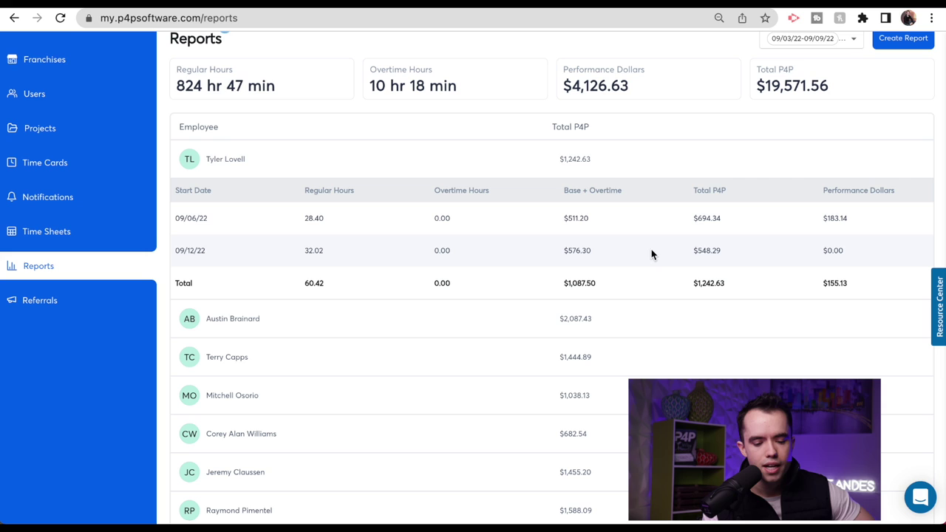
left_click_drag(725, 252, 690, 254)
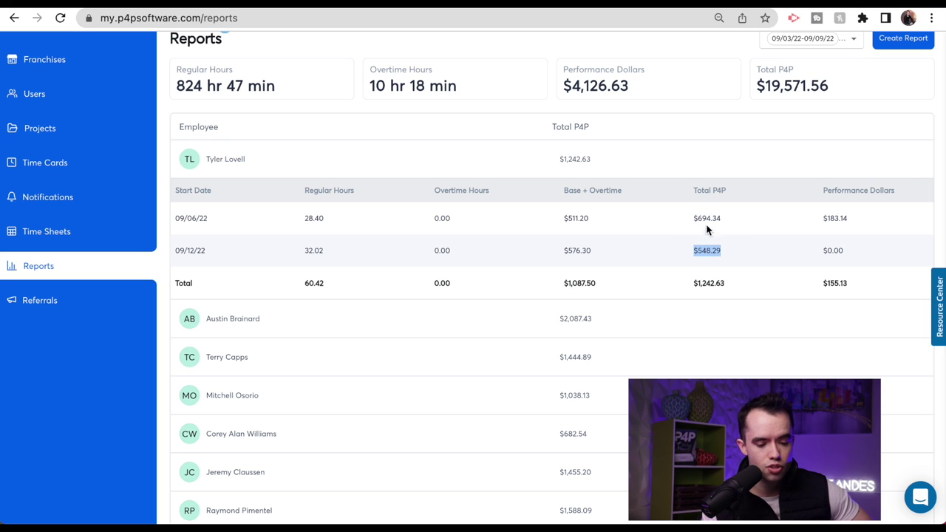
left_click_drag(596, 251, 565, 252)
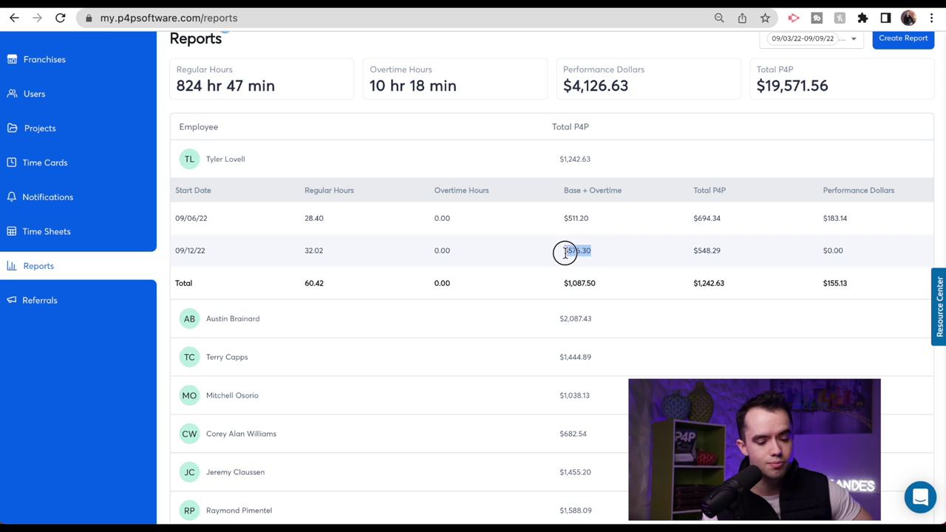
left_click(594, 253)
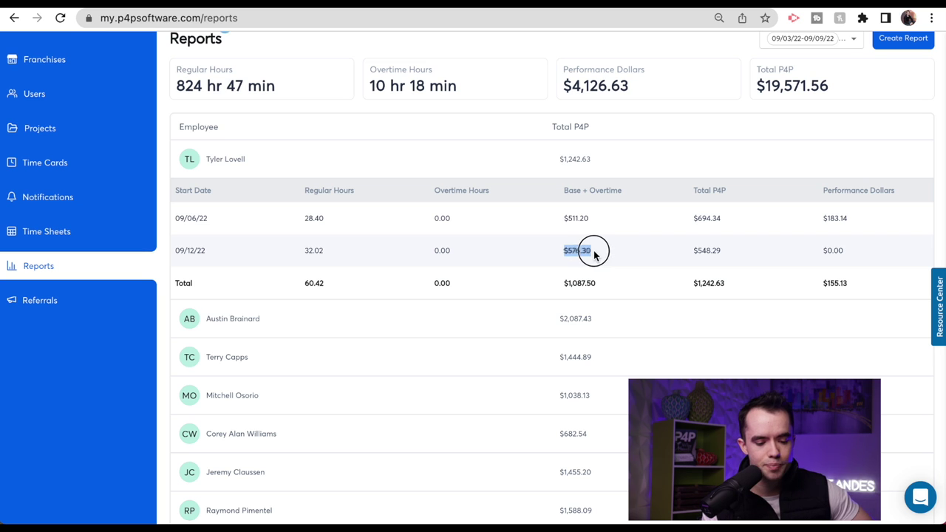
left_click(692, 250)
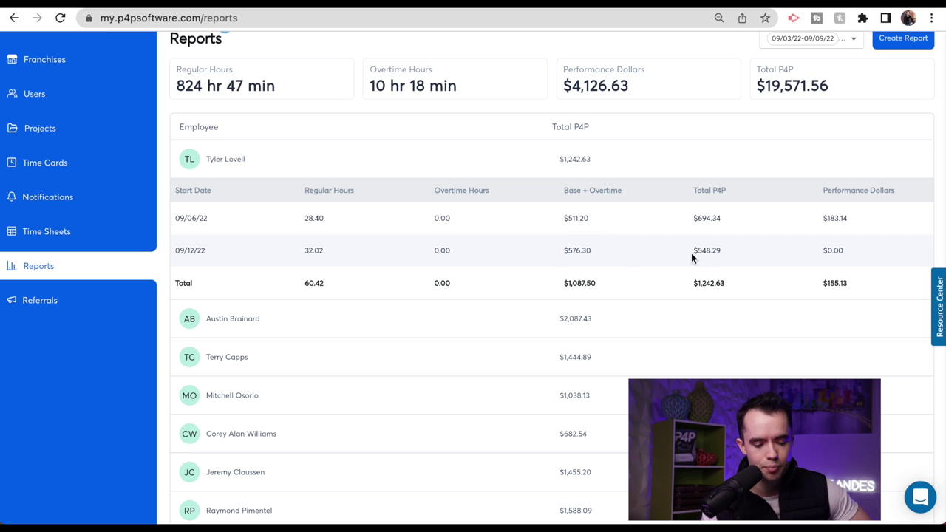
left_click_drag(845, 250, 820, 253)
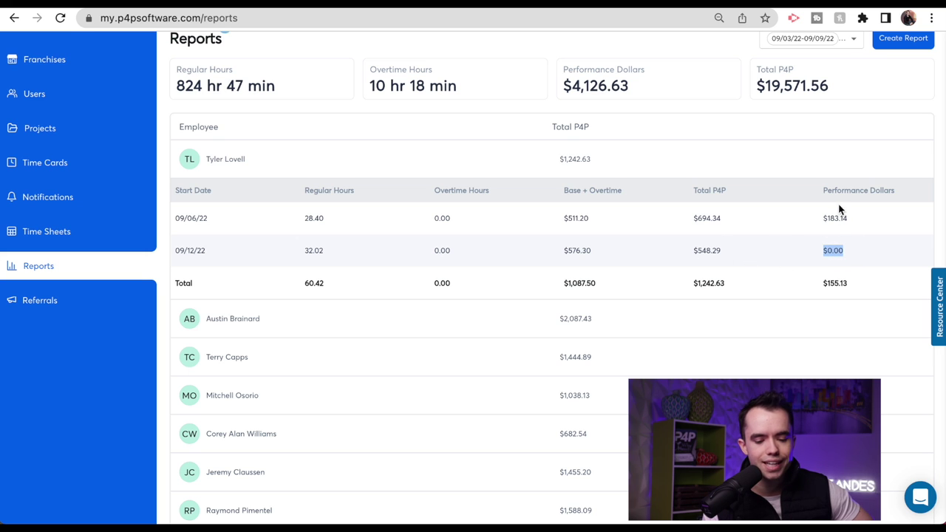
left_click(822, 215)
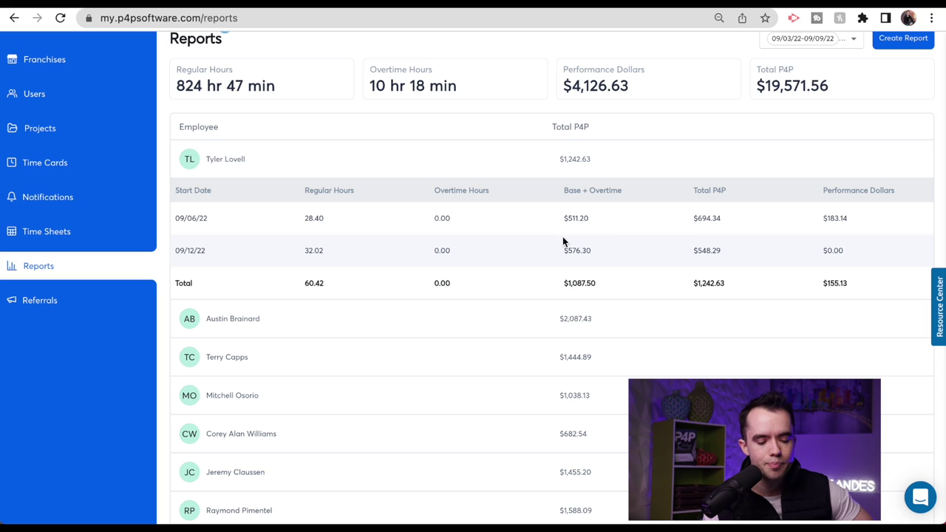
Step: Compare the first employee's pay-period totals for base pay, total P4P and performance dollars with the individual weekly amounts
left_click_drag(563, 285, 604, 289)
left_click_drag(690, 285, 728, 288)
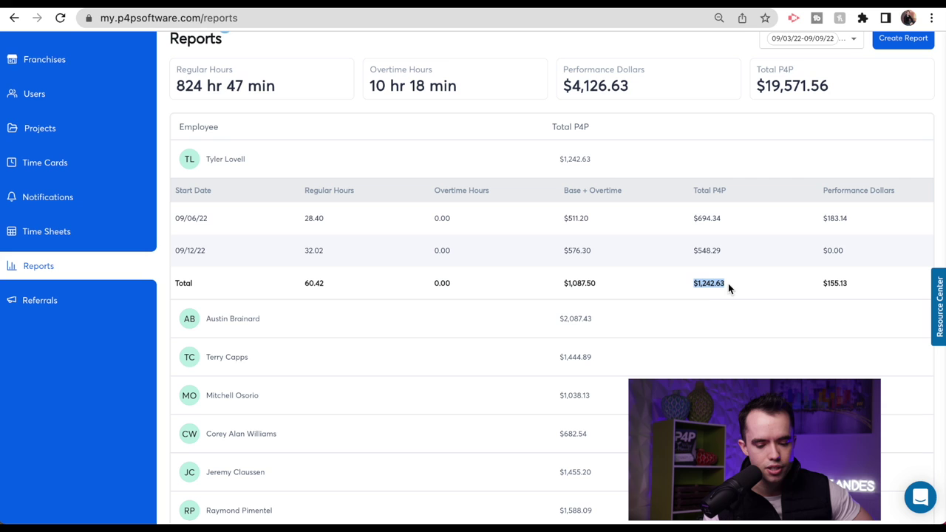
left_click_drag(592, 252, 562, 255)
left_click_drag(722, 218, 684, 222)
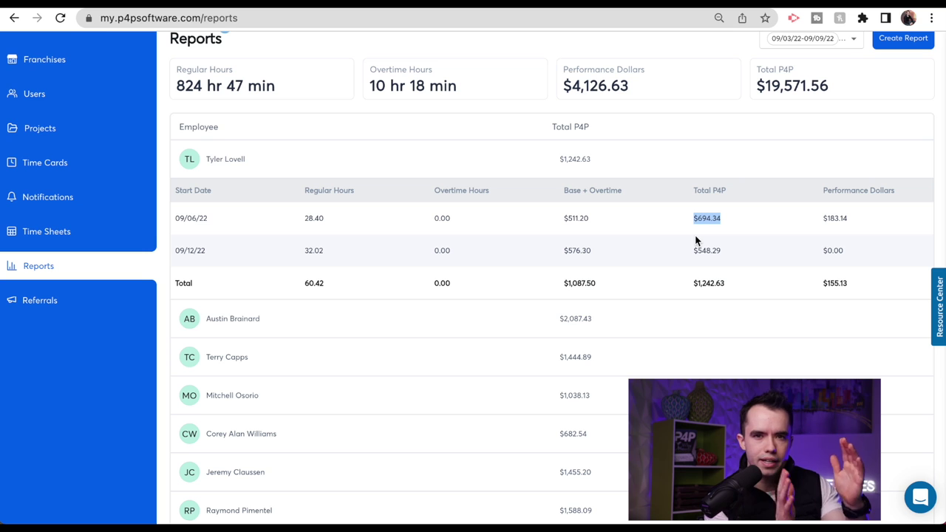
left_click_drag(602, 285, 554, 283)
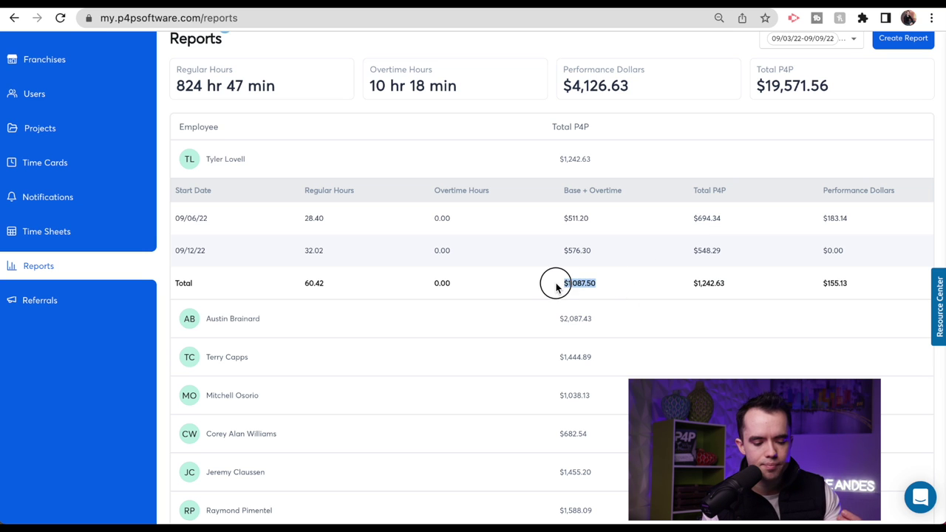
left_click_drag(728, 284, 691, 288)
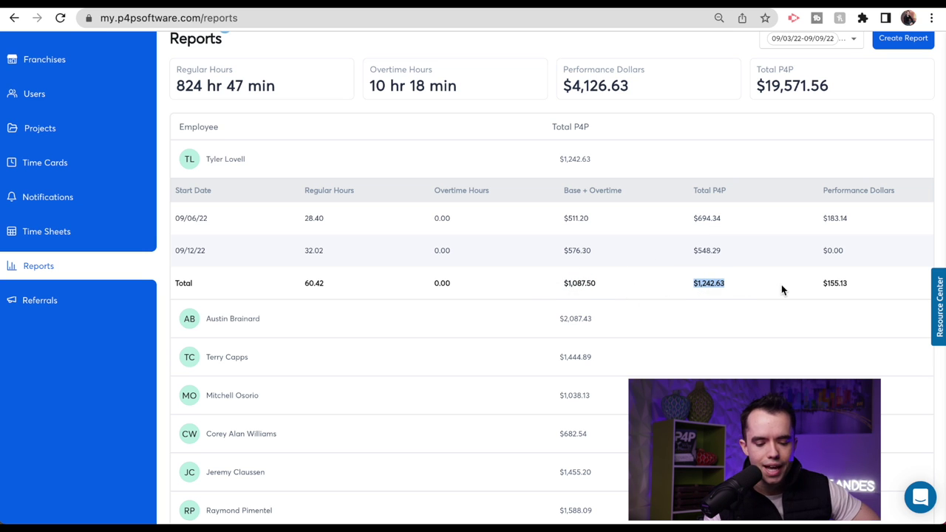
left_click_drag(847, 283, 828, 281)
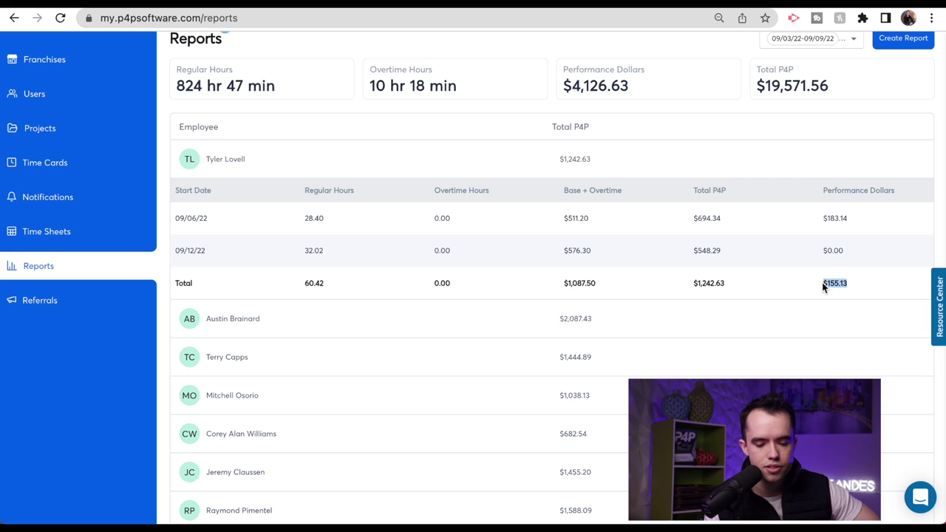
left_click_drag(853, 219, 815, 223)
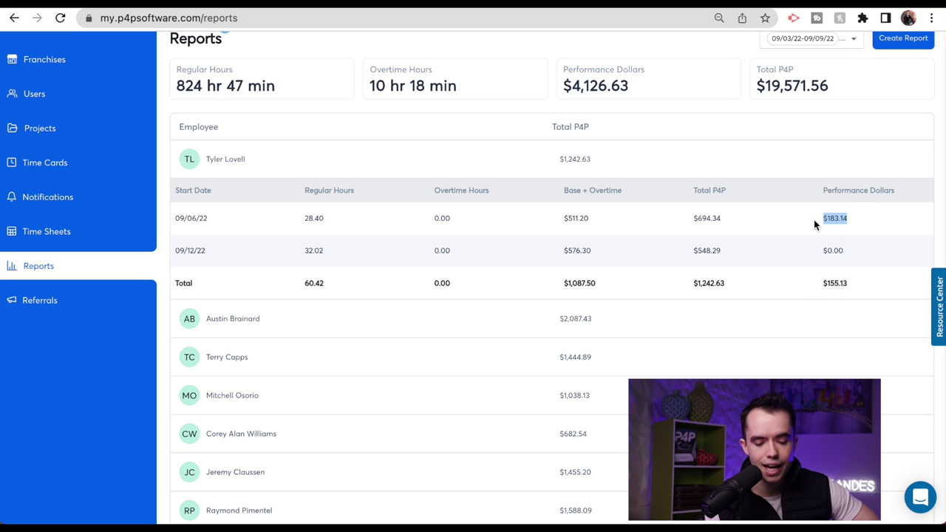
left_click_drag(852, 282, 821, 281)
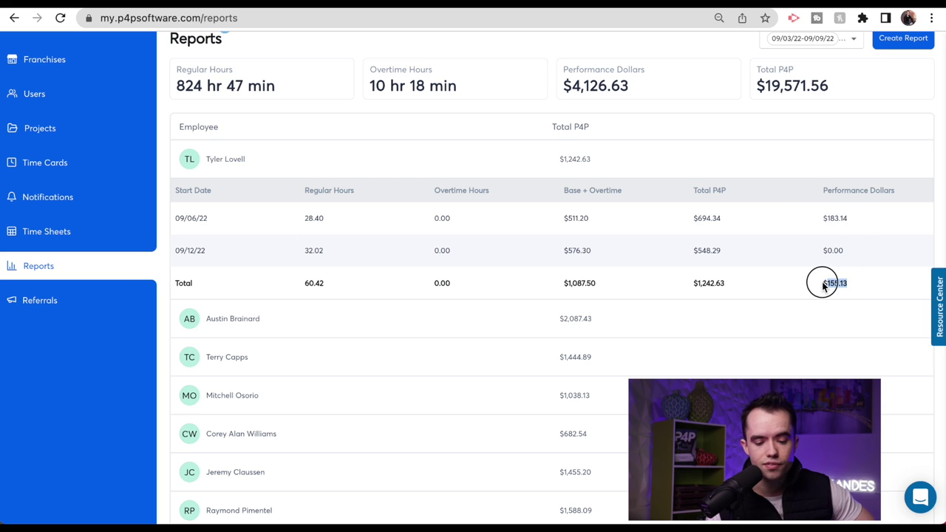
left_click_drag(592, 250, 561, 252)
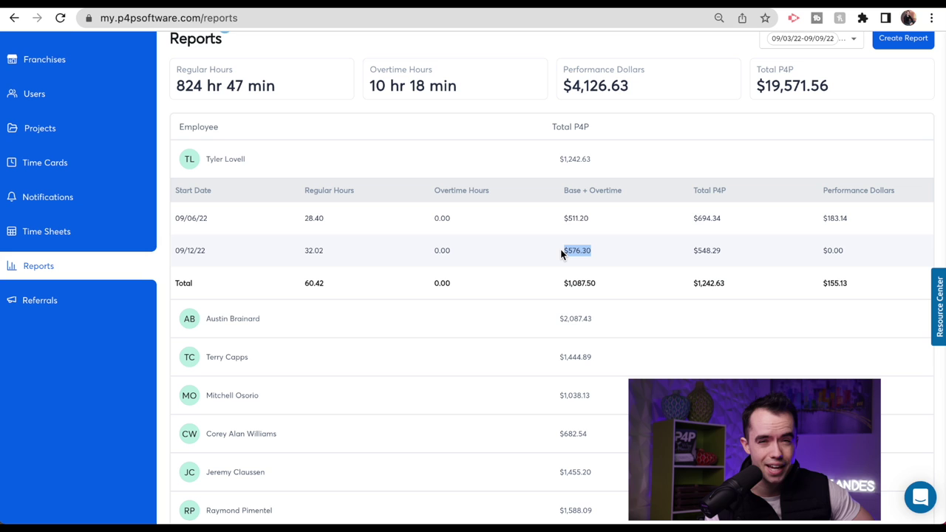
left_click_drag(728, 251, 687, 251)
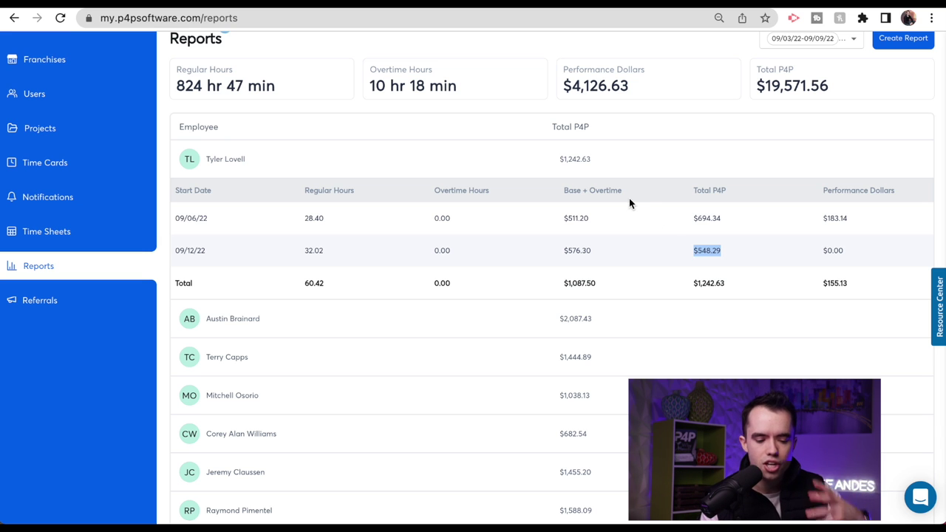
Step: Collapse the first employee's breakdown, expand the second employee's, and examine the hours, base pay, total P4P and performance dollars for the 09/06/22 week
left_click(633, 164)
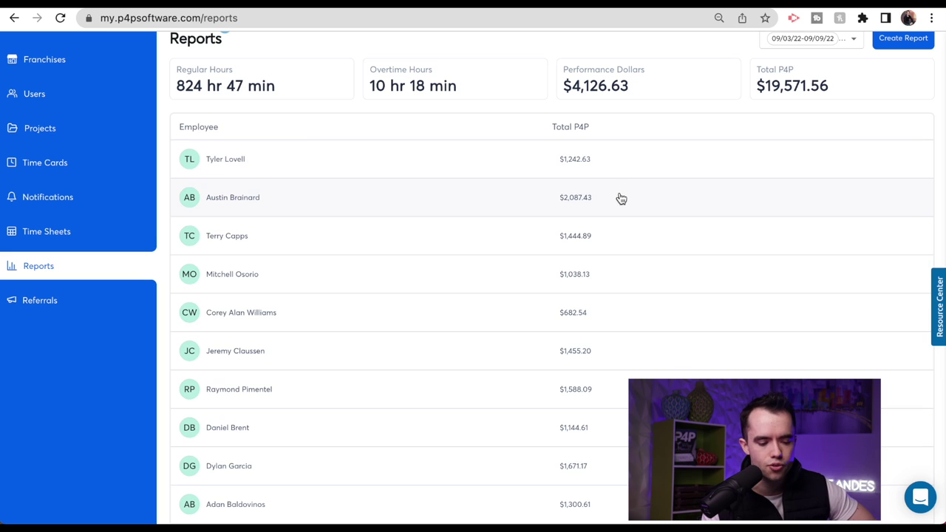
left_click(621, 198)
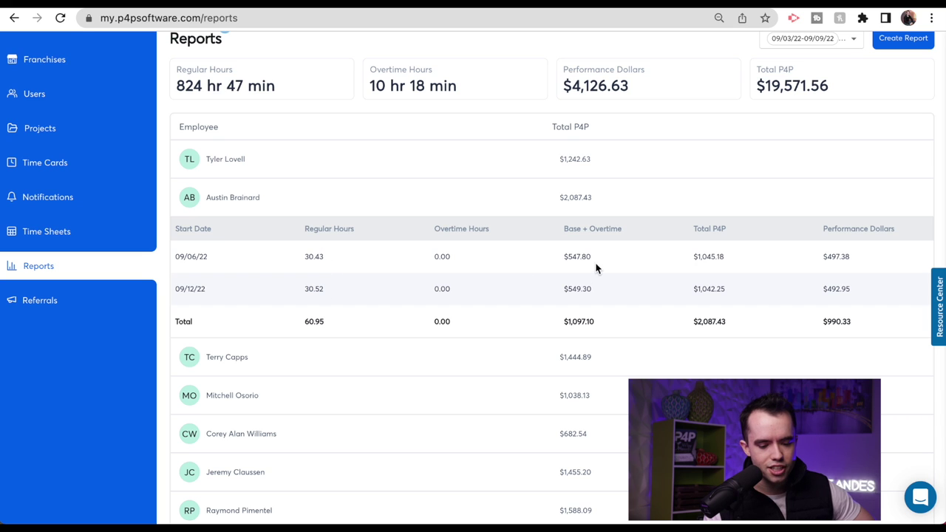
left_click_drag(597, 261, 559, 262)
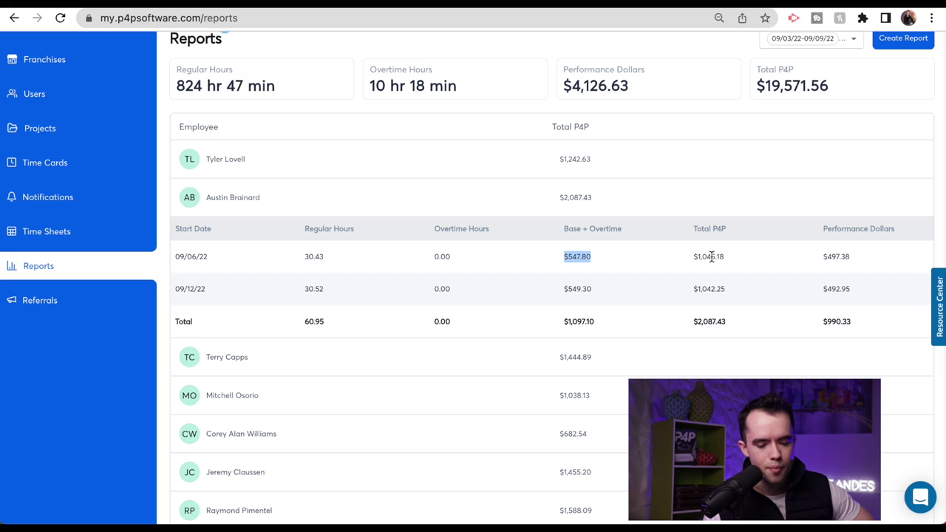
left_click_drag(728, 257, 693, 259)
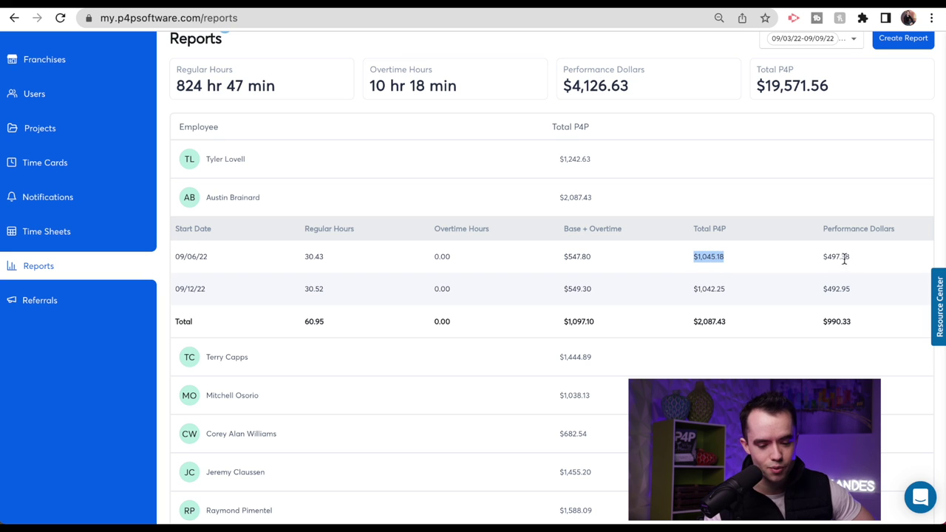
left_click_drag(852, 259, 812, 260)
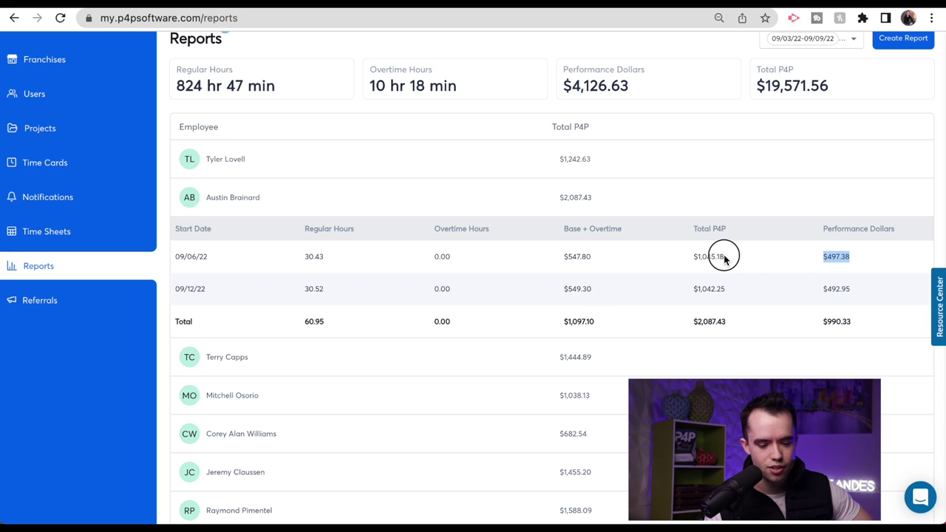
left_click(693, 256)
left_click_drag(693, 256, 727, 258)
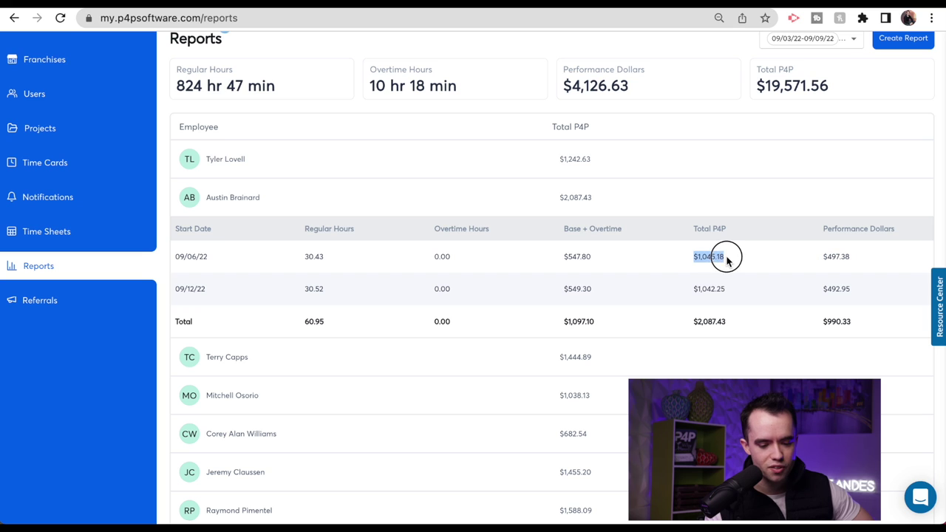
left_click_drag(325, 255, 307, 257)
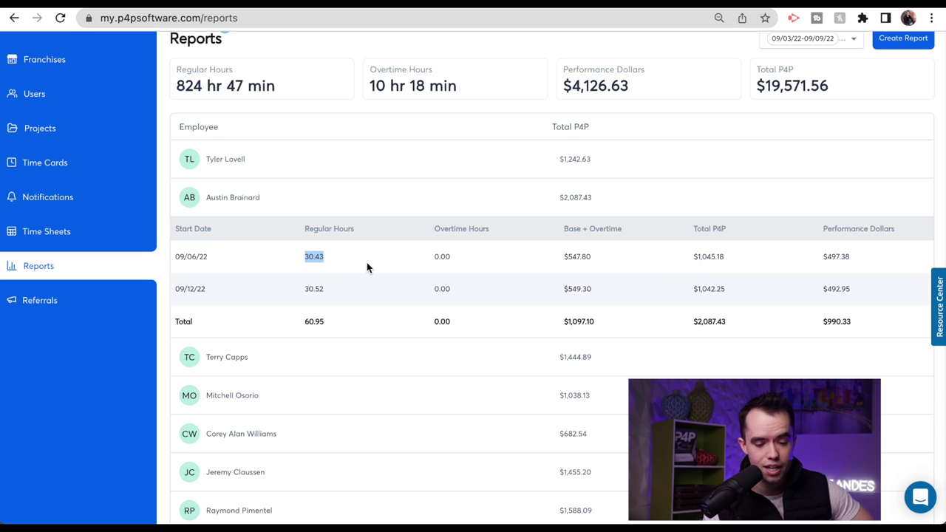
left_click(328, 295)
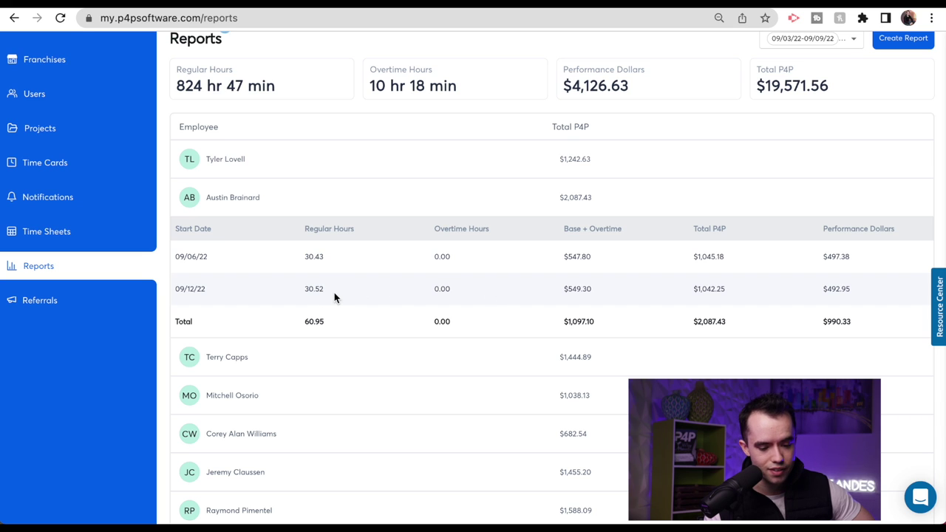
Step: Examine the second employee's 09/12/22 hours, base pay and total P4P, and check the performance dollars total for the pay period
left_click_drag(330, 291, 300, 289)
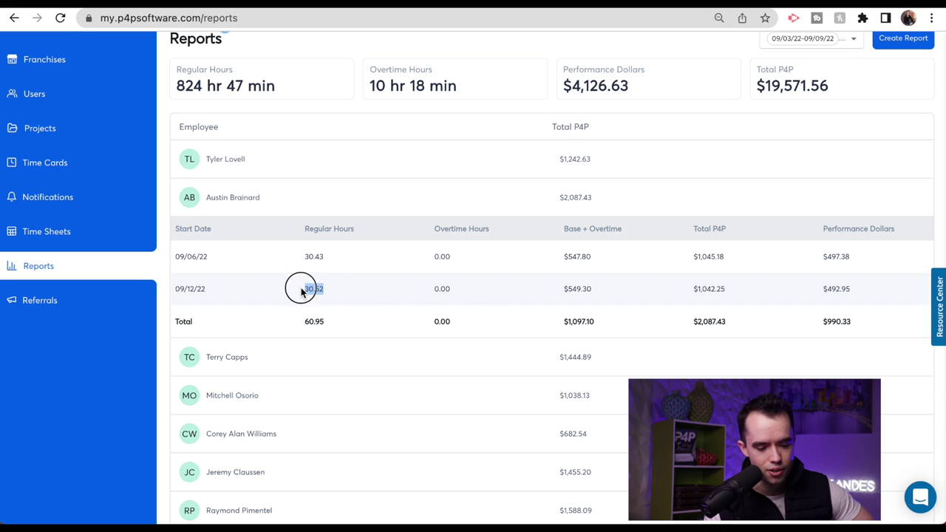
left_click_drag(598, 290, 559, 287)
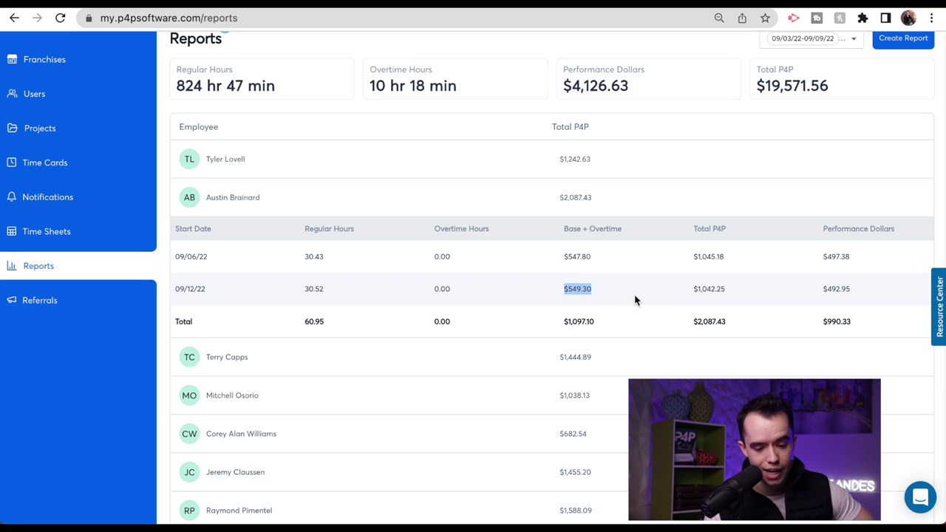
left_click_drag(728, 289, 692, 287)
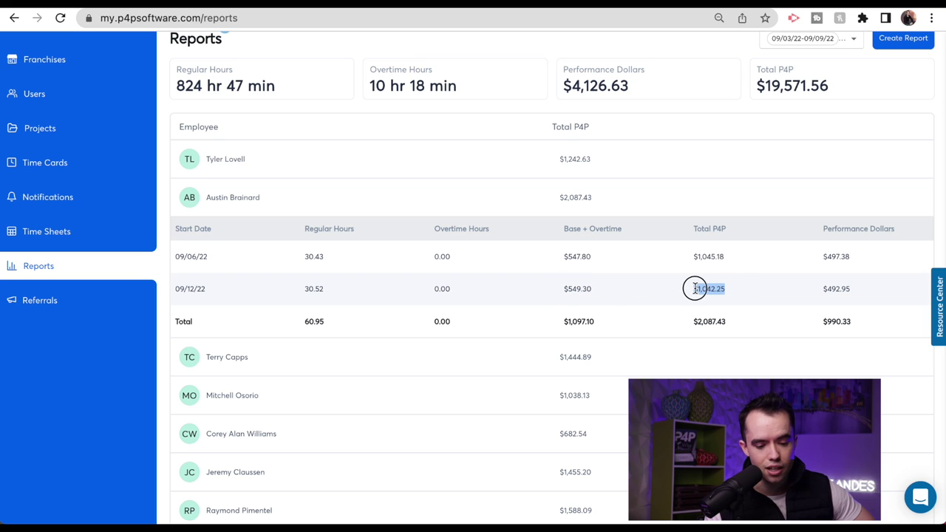
left_click(743, 295)
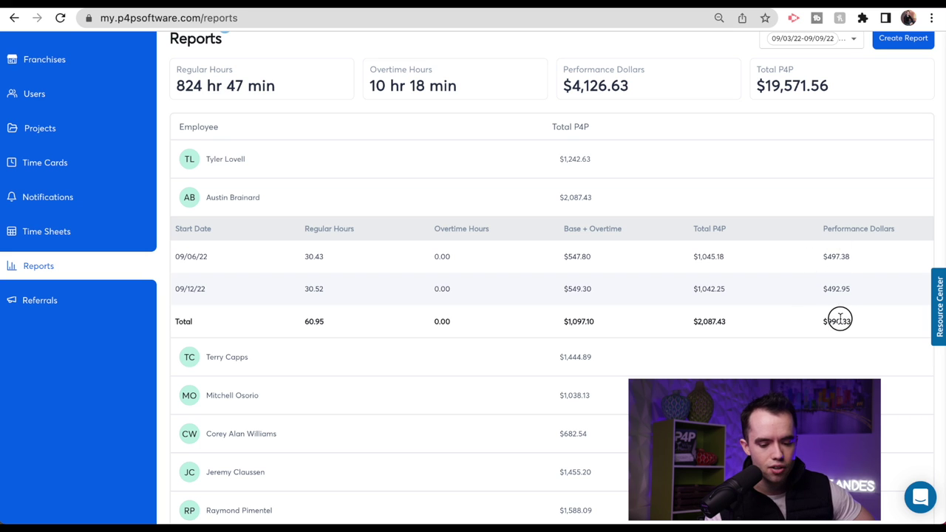
left_click_drag(850, 321, 824, 324)
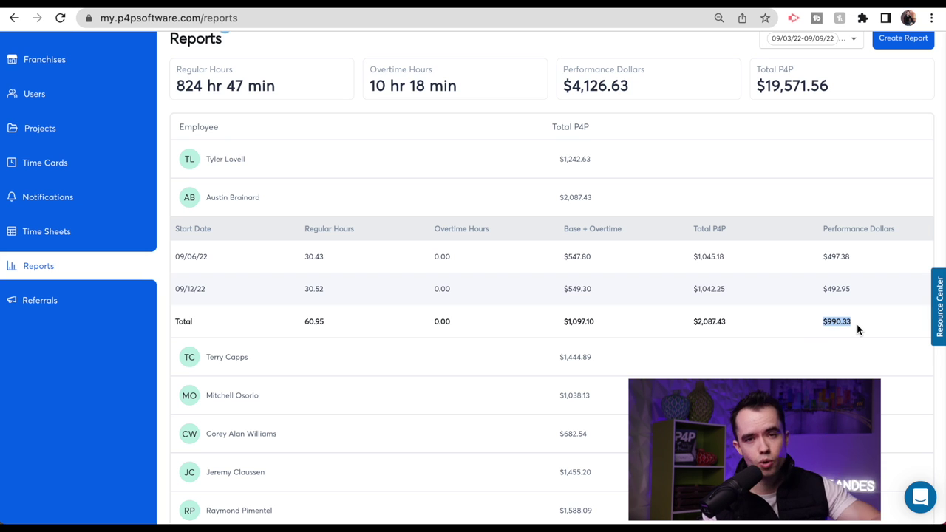
left_click(325, 253)
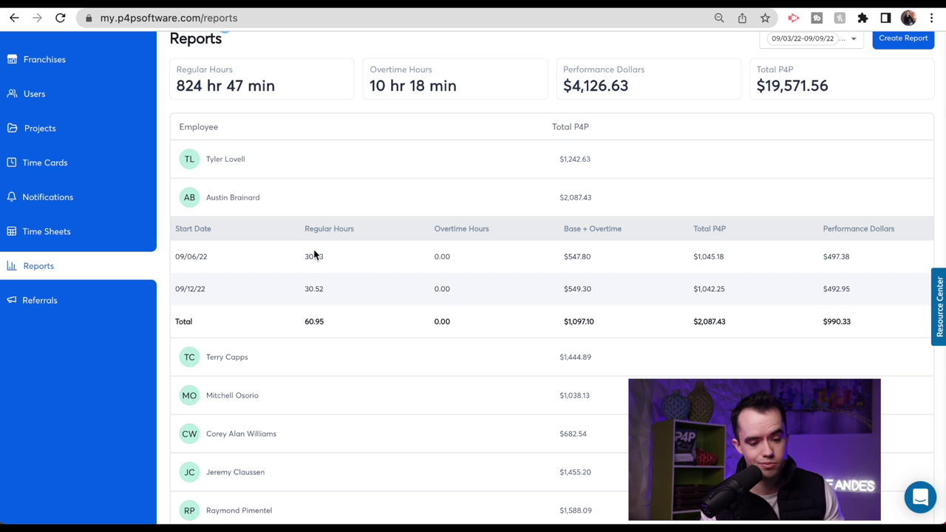
Step: Collapse the second employee's breakdown, expand the third employee's, and compare base pay with total P4P for the 09/06/22 week
left_click(241, 189)
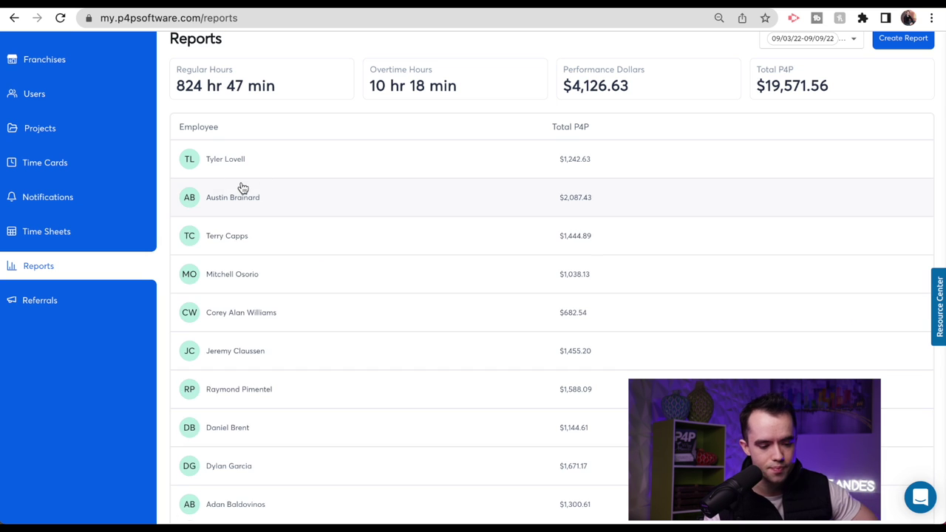
left_click(271, 245)
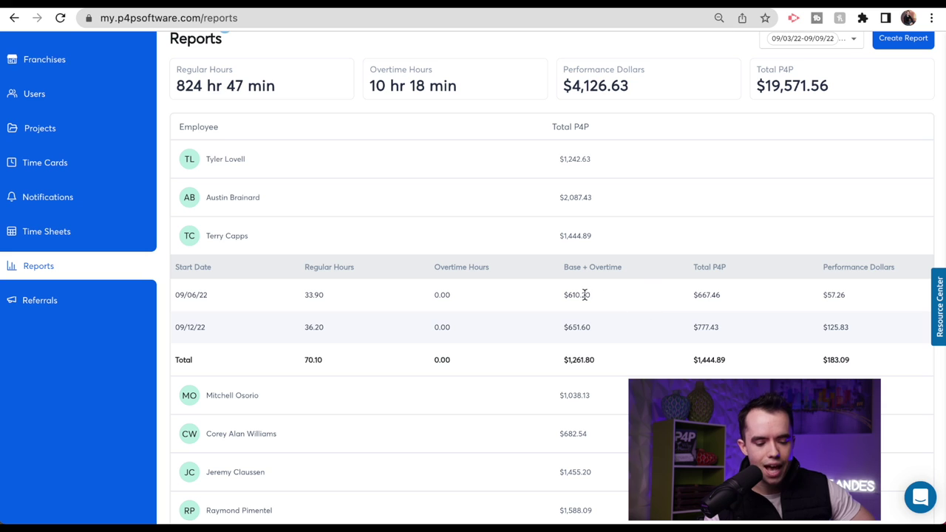
left_click_drag(595, 295, 559, 298)
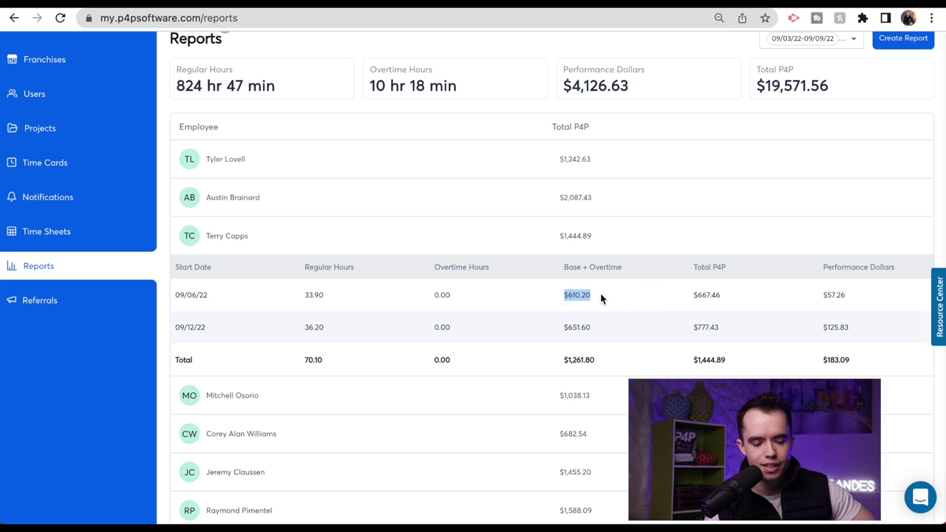
left_click(721, 295)
left_click_drag(721, 295, 684, 298)
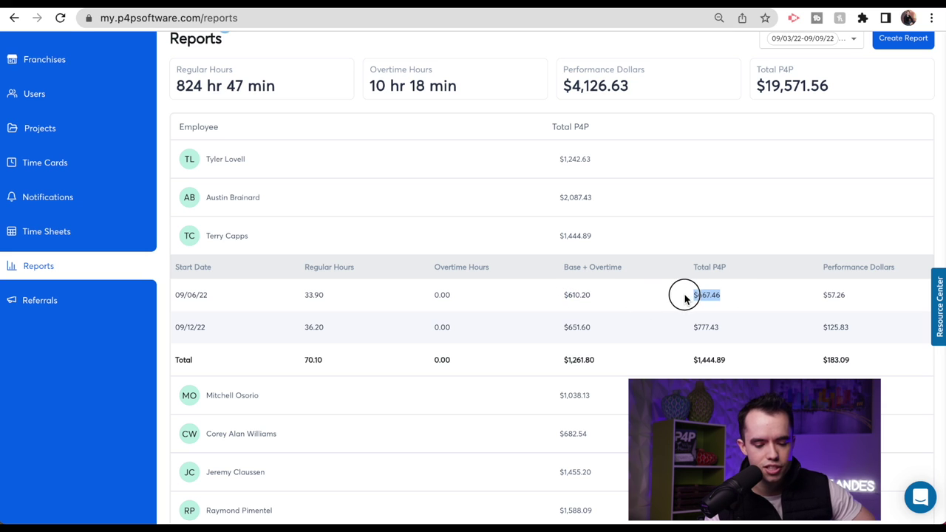
Step: Compare the third employee's pay-period totals for base plus overtime and total P4P
left_click_drag(562, 361, 597, 367)
left_click_drag(688, 362, 730, 364)
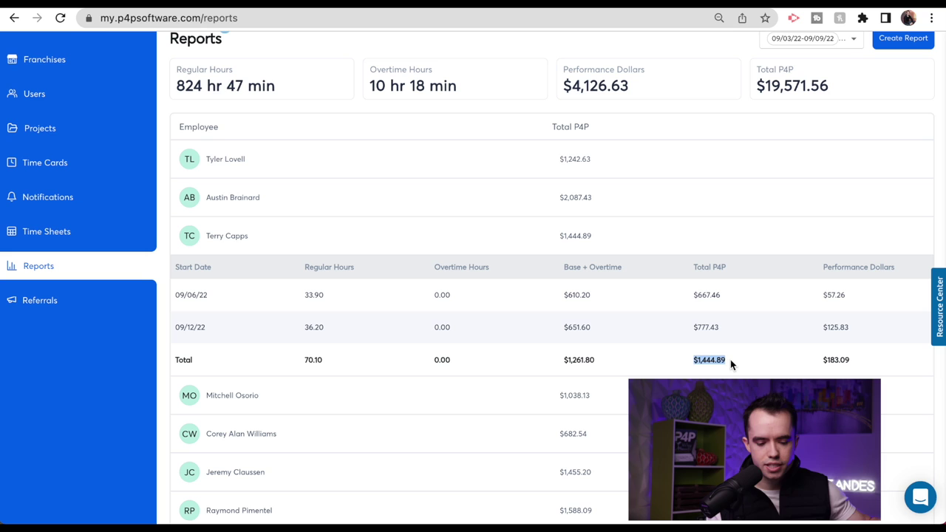
left_click(597, 360)
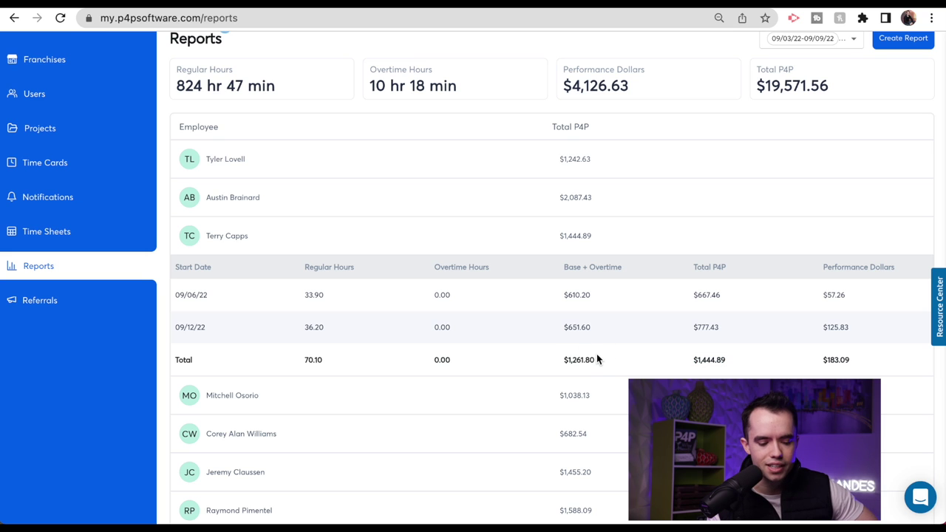
left_click_drag(598, 361, 561, 361)
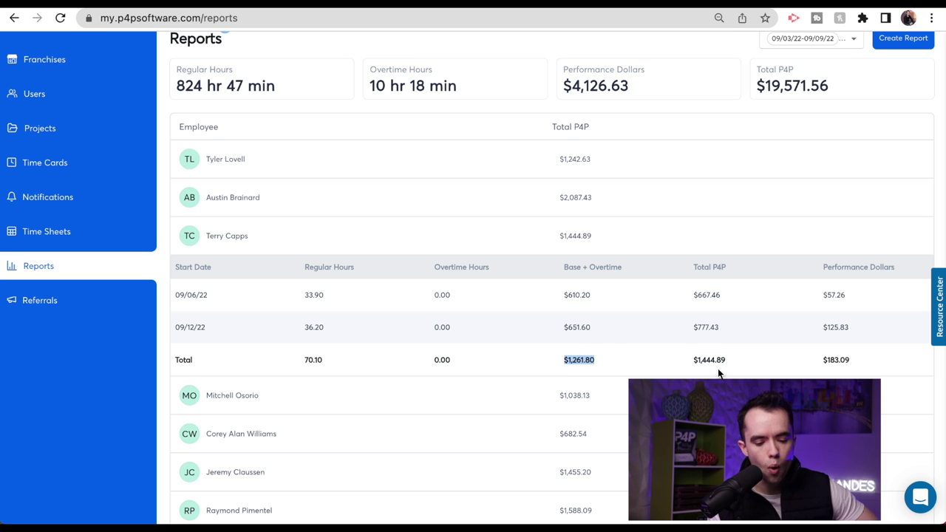
left_click_drag(729, 360, 694, 360)
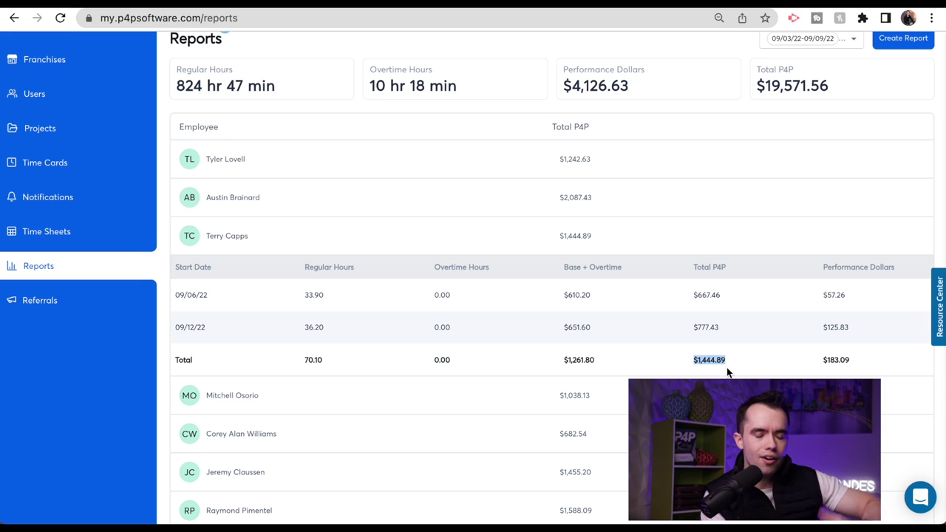
left_click(648, 360)
left_click_drag(549, 360, 737, 361)
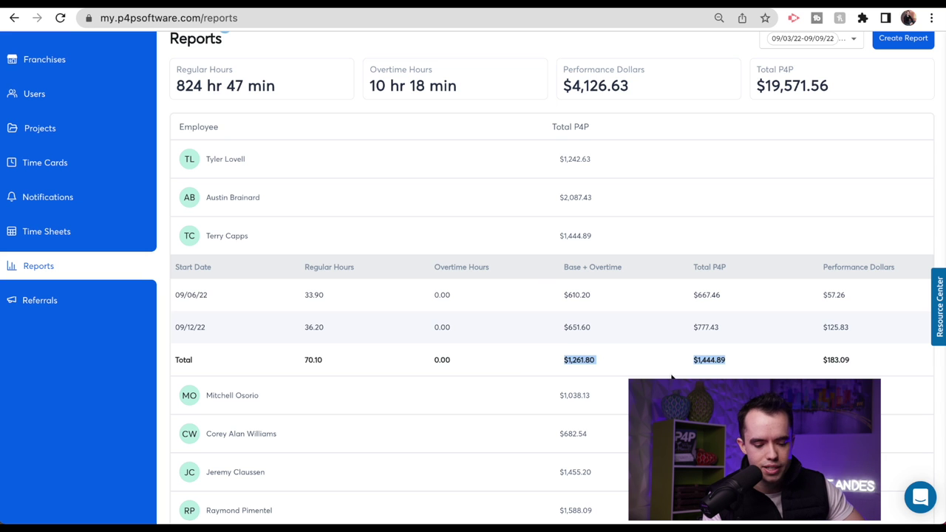
Step: Collapse the third employee's breakdown and check the fourth and fifth employees' weekly breakdowns in turn, closing each one
left_click(747, 241)
scroll(749, 243, "down", 1)
left_click(682, 214)
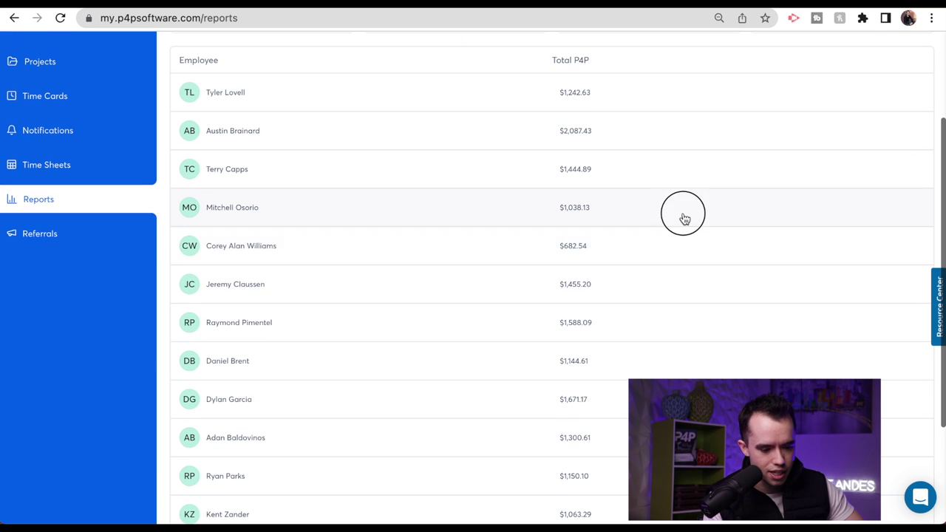
left_click(682, 220)
left_click(663, 265)
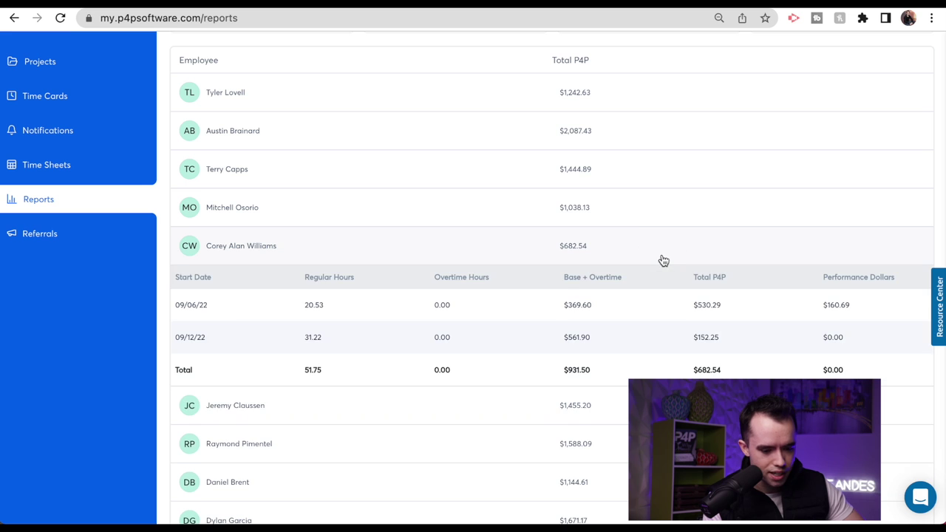
left_click(660, 260)
Step: Check the sixth, seventh and eighth employees' weekly pay breakdowns in turn, collapsing each one after viewing it
left_click(650, 287)
scroll(649, 295, "down", 1)
left_click(650, 211)
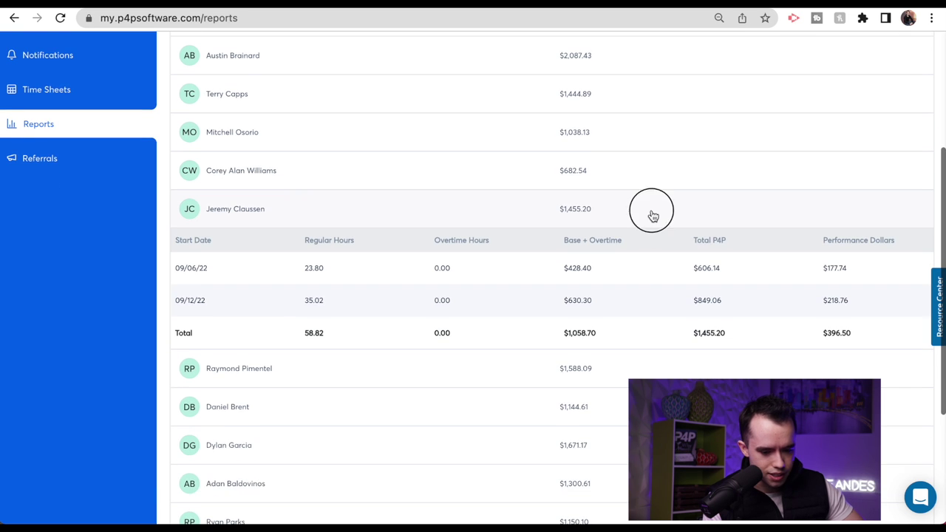
scroll(650, 215, "down", 1)
left_click(650, 214)
left_click(656, 201)
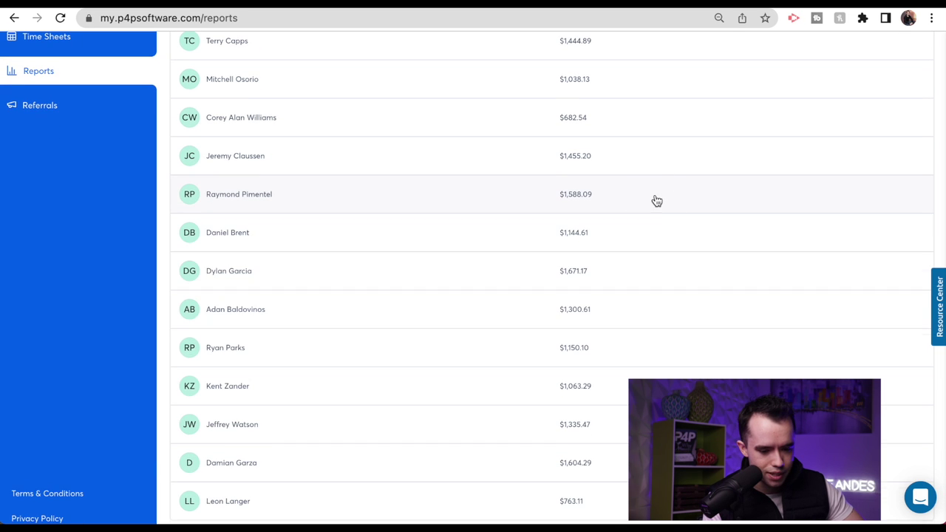
left_click(650, 241)
left_click(651, 245)
Step: Expand the ninth employee's breakdown and compare the 09/12/22 week's base plus overtime with its total P4P and performance dollars
left_click(649, 281)
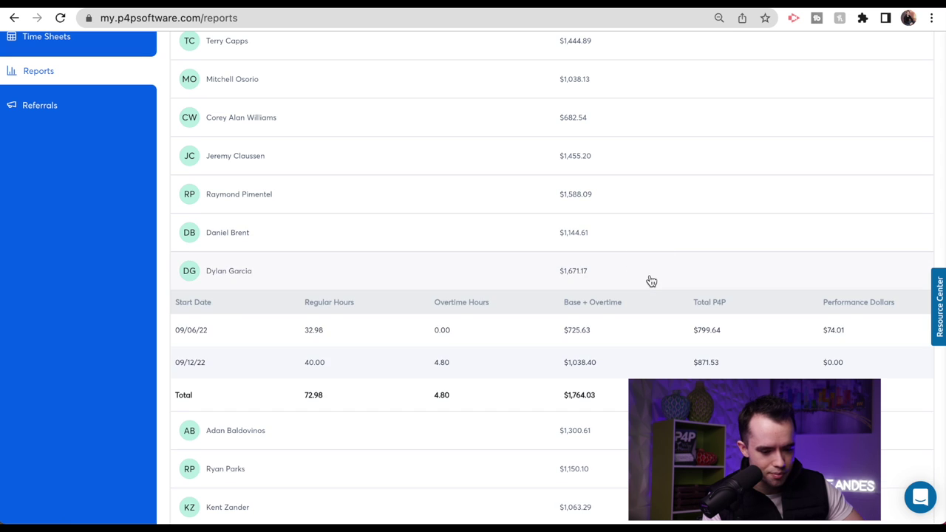
scroll(650, 279, "down", 1)
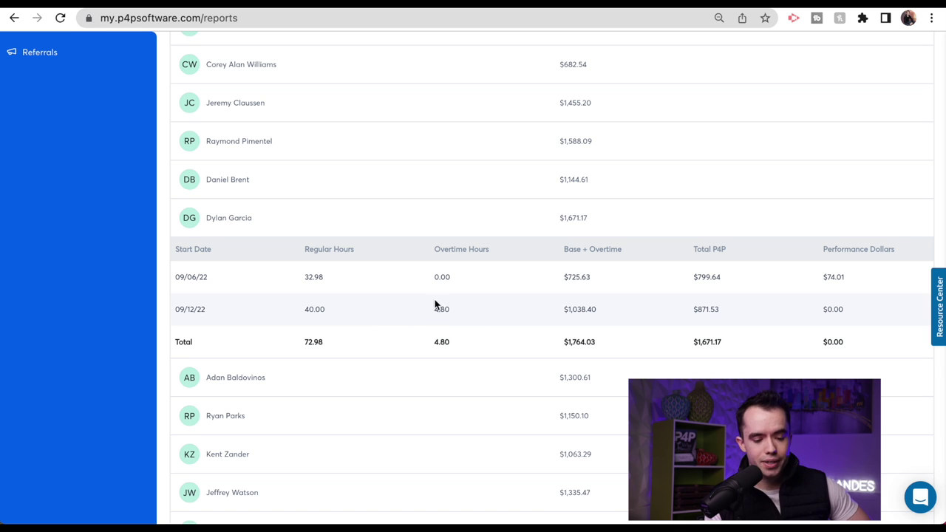
left_click_drag(604, 311, 560, 313)
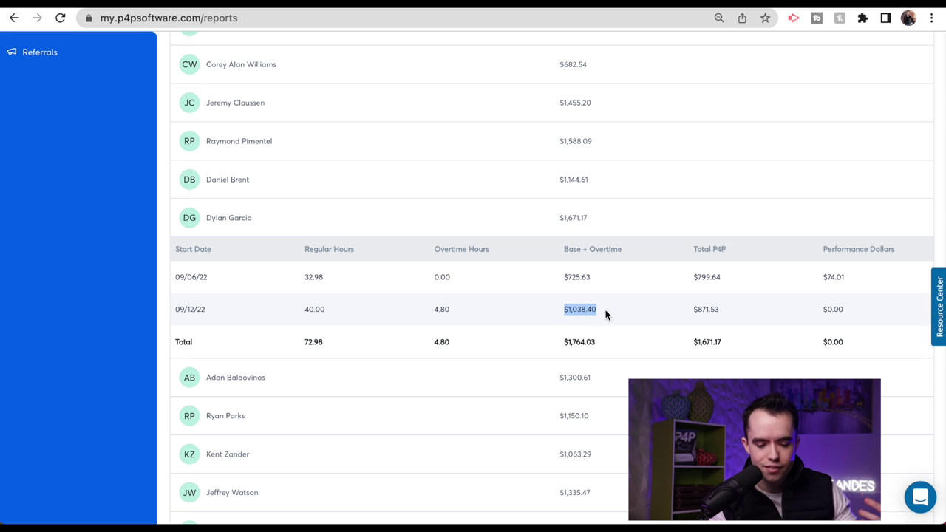
left_click(842, 310)
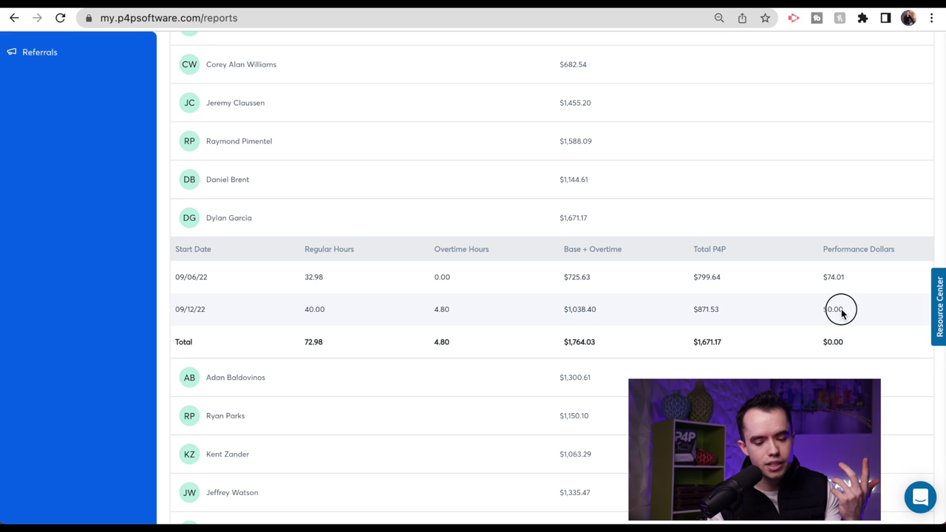
left_click_drag(841, 311, 814, 311)
left_click(604, 310)
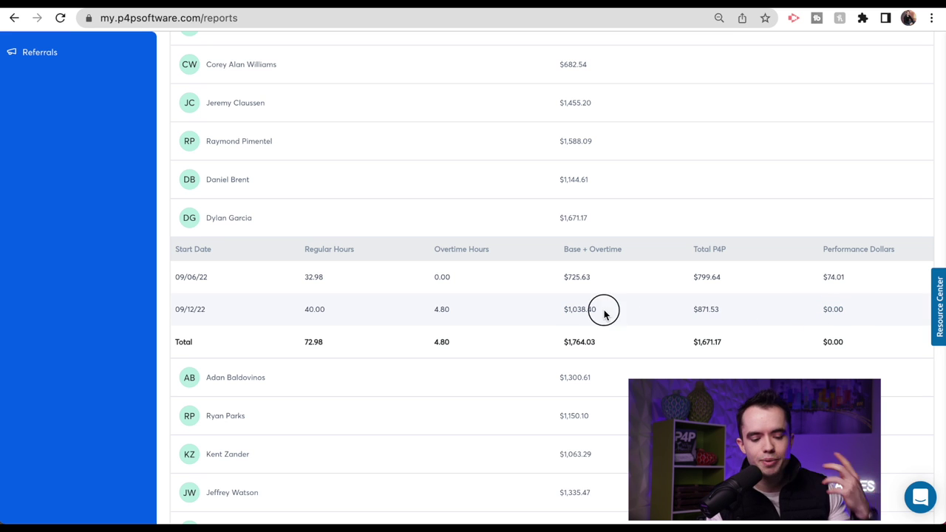
left_click_drag(604, 311, 554, 310)
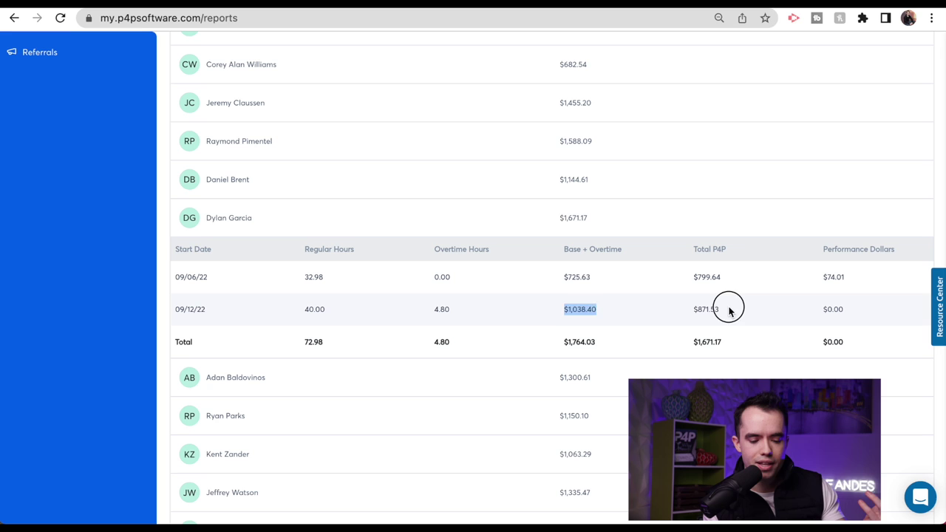
left_click_drag(729, 311, 686, 311)
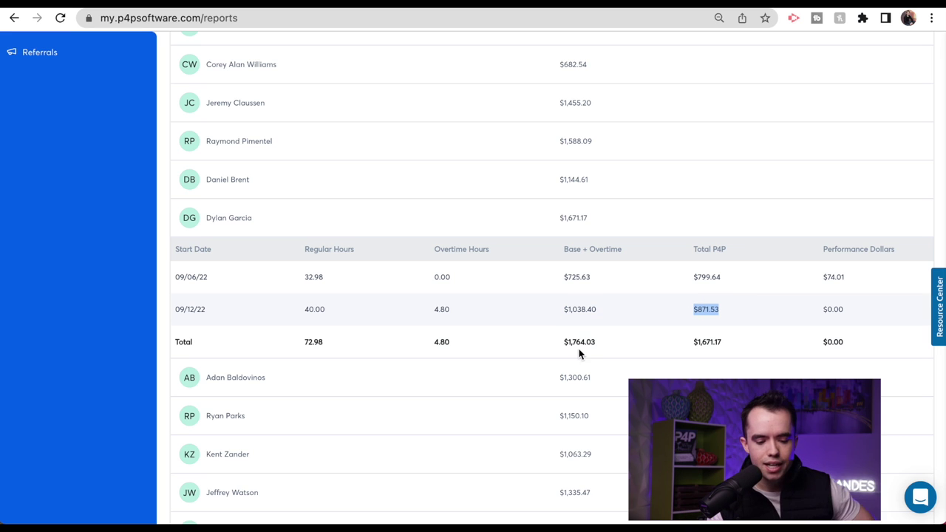
Step: Check the ninth employee's 09/06/22 performance dollars and compare the pay-period totals for base plus overtime and total P4P
left_click_drag(847, 276, 819, 283)
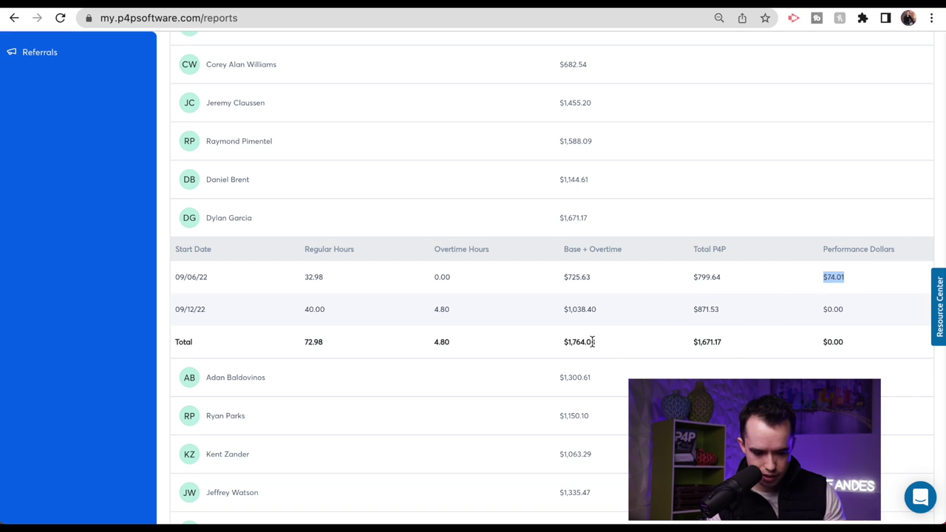
left_click_drag(602, 342, 562, 347)
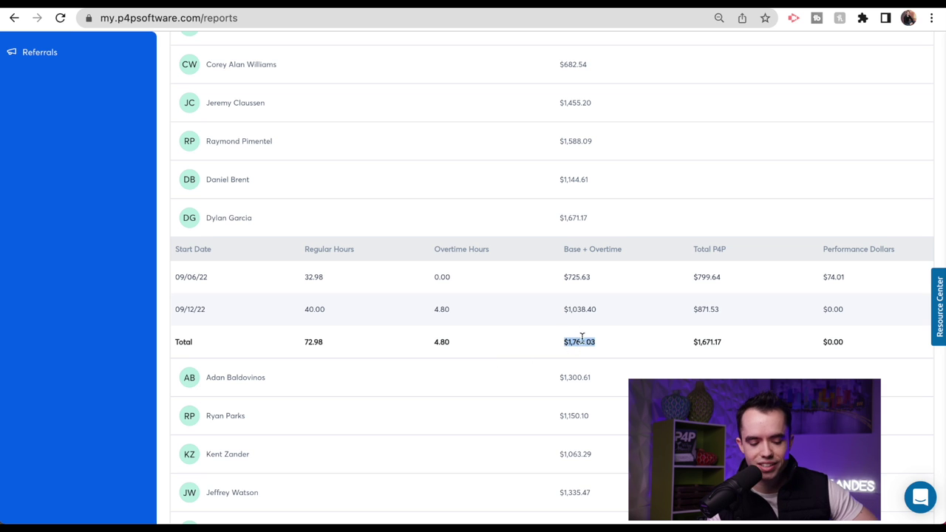
left_click(706, 338)
left_click_drag(721, 340, 690, 338)
left_click(602, 346)
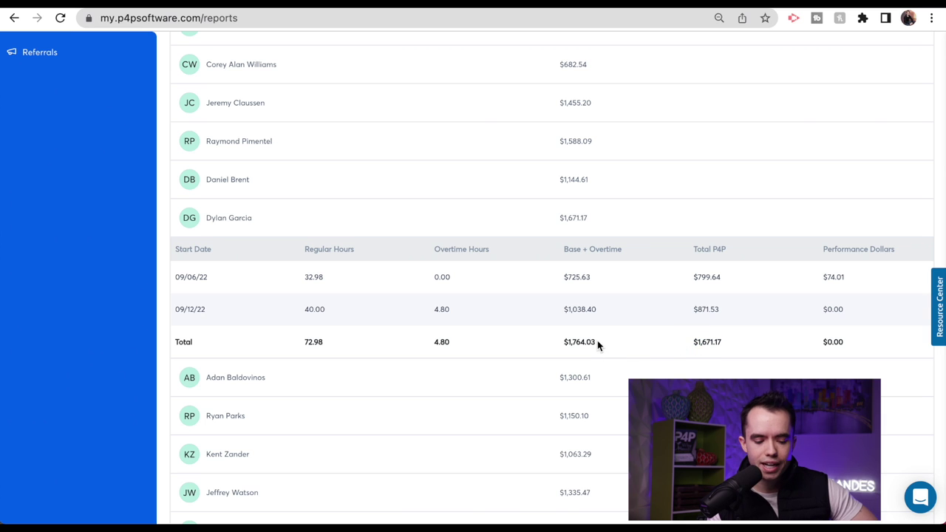
left_click_drag(598, 343, 563, 338)
left_click(613, 342)
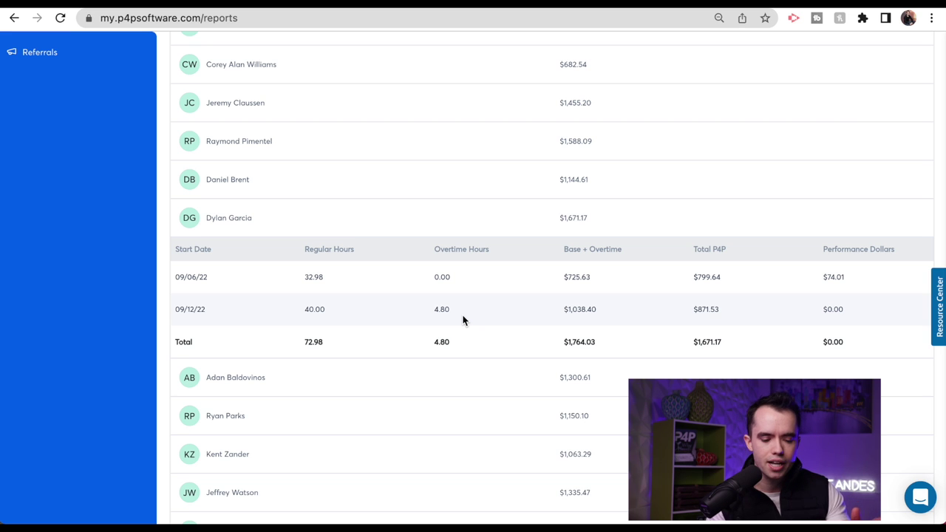
Step: Collapse the ninth employee's breakdown, reopen the second employee's, and examine the total performance dollars, regular hours and base pay
left_click(456, 218)
scroll(456, 218, "up", 5)
left_click(456, 258)
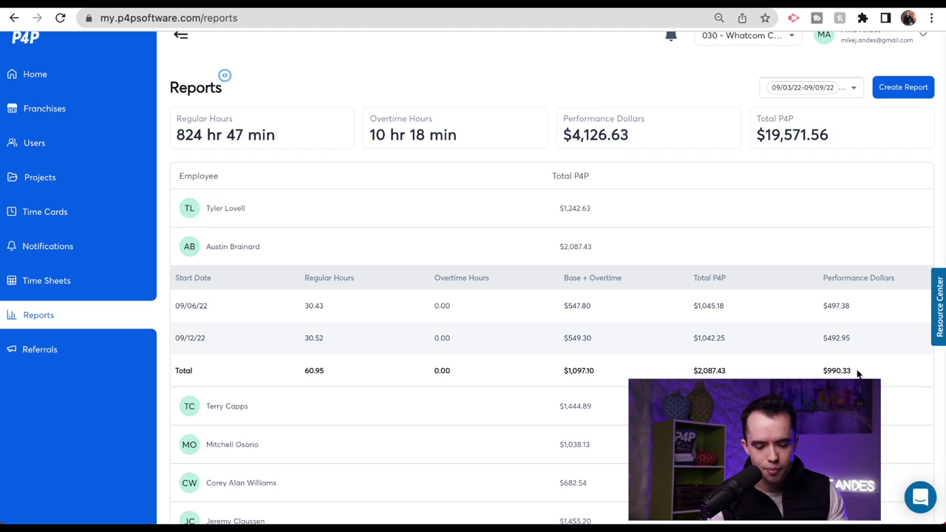
left_click_drag(857, 373, 813, 375)
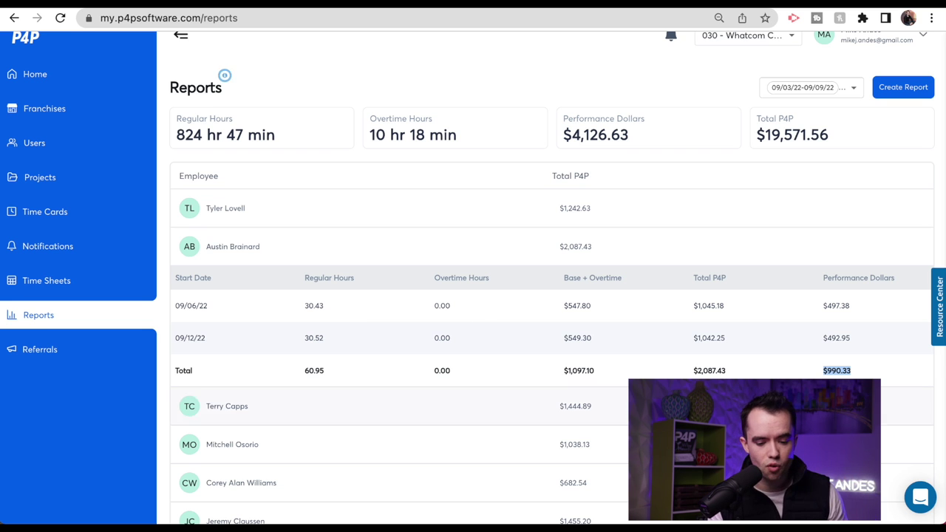
left_click(869, 378)
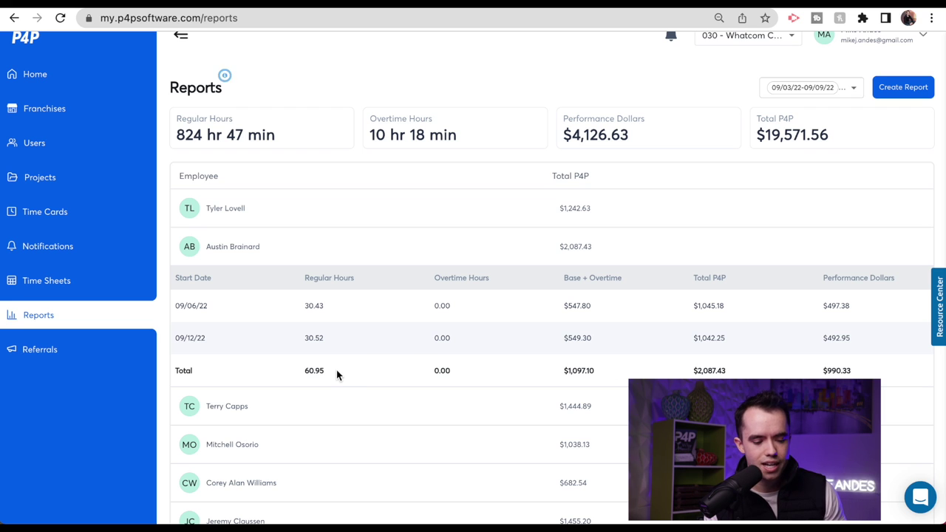
left_click_drag(336, 373, 304, 371)
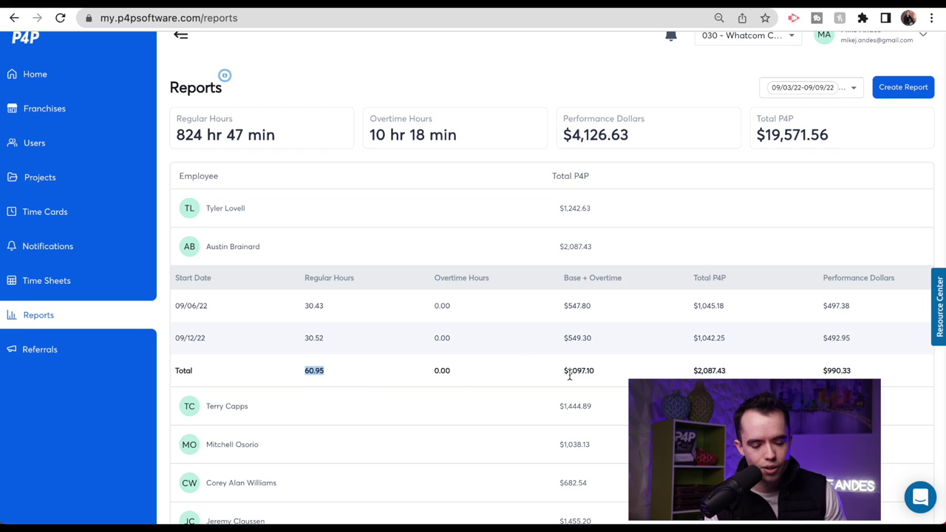
left_click_drag(603, 374, 560, 376)
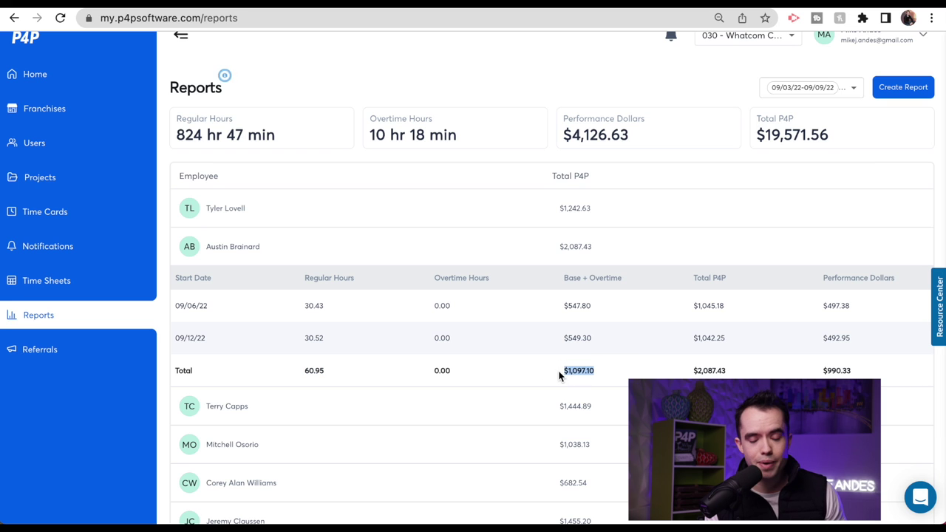
Step: Examine the second employee's pay-period total for performance dollars in the expanded breakdown
left_click_drag(853, 371, 820, 370)
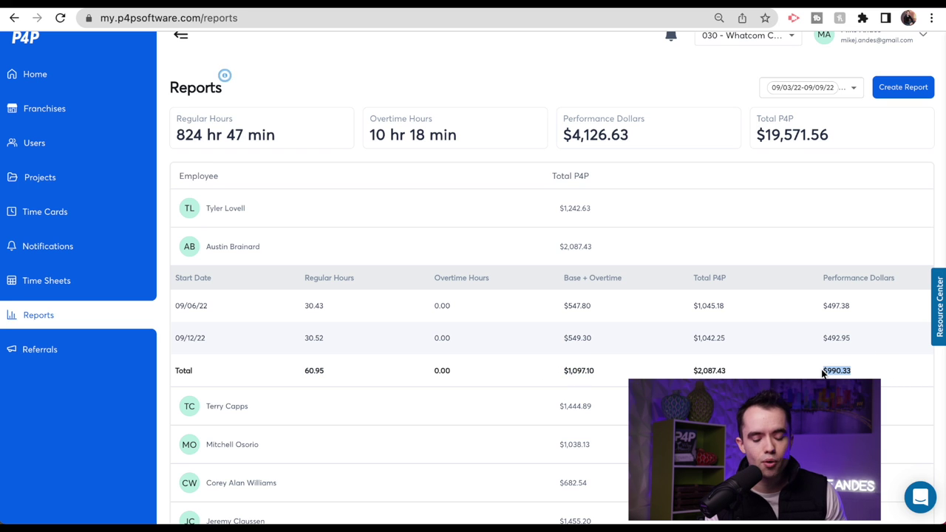
left_click(896, 377)
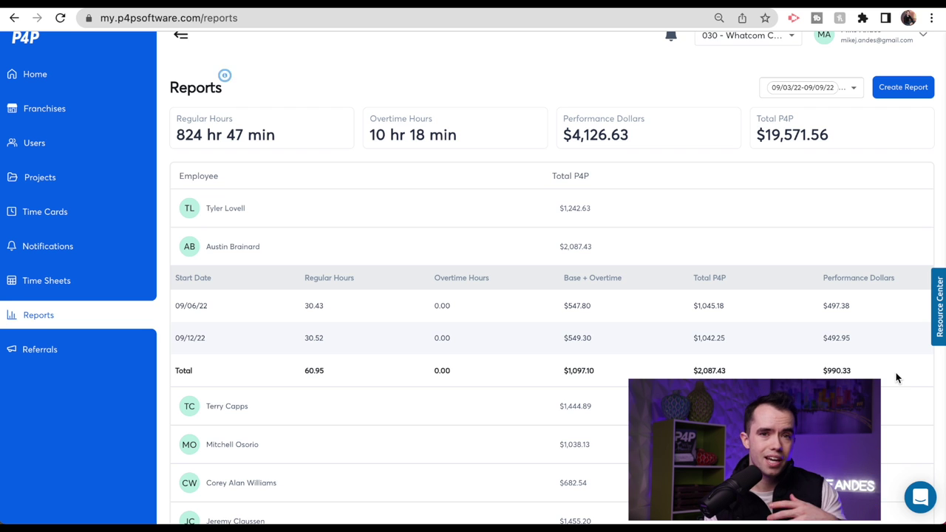
left_click_drag(856, 371, 819, 371)
left_click(876, 376)
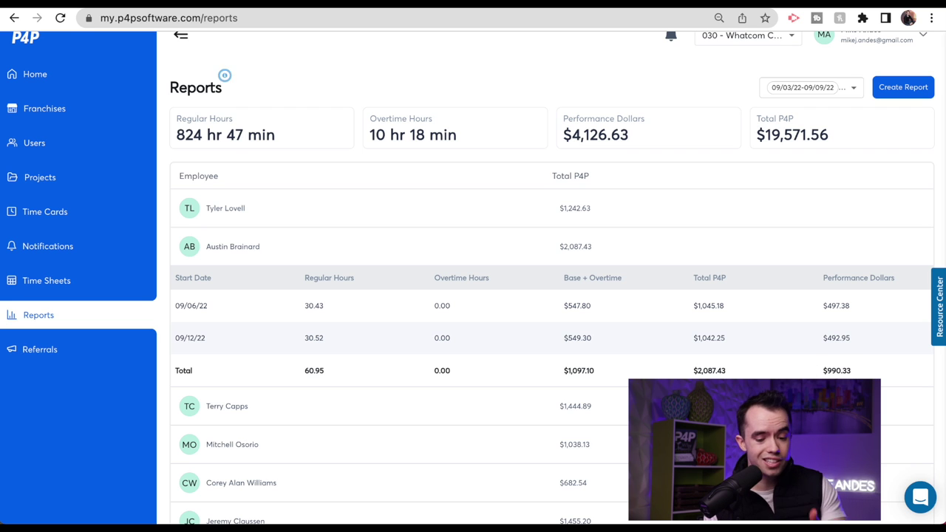
left_click_drag(853, 371, 823, 373)
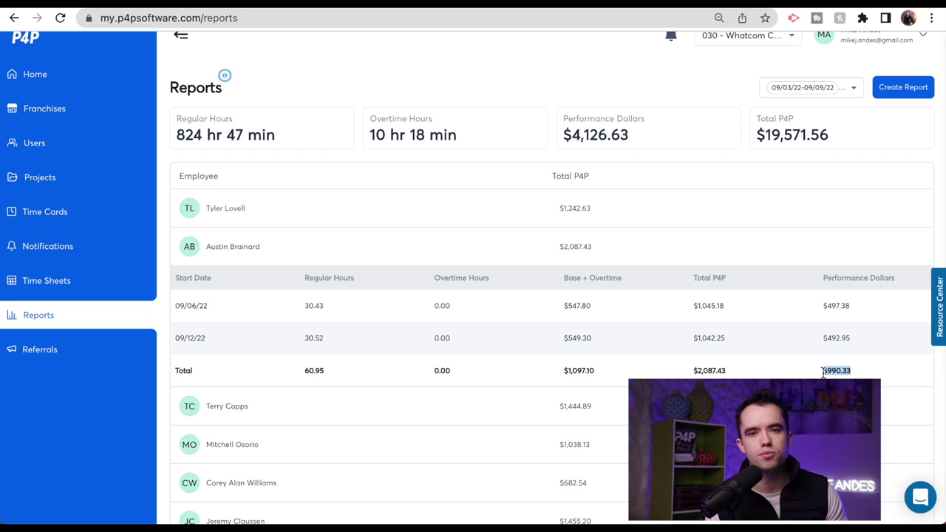
left_click(859, 369)
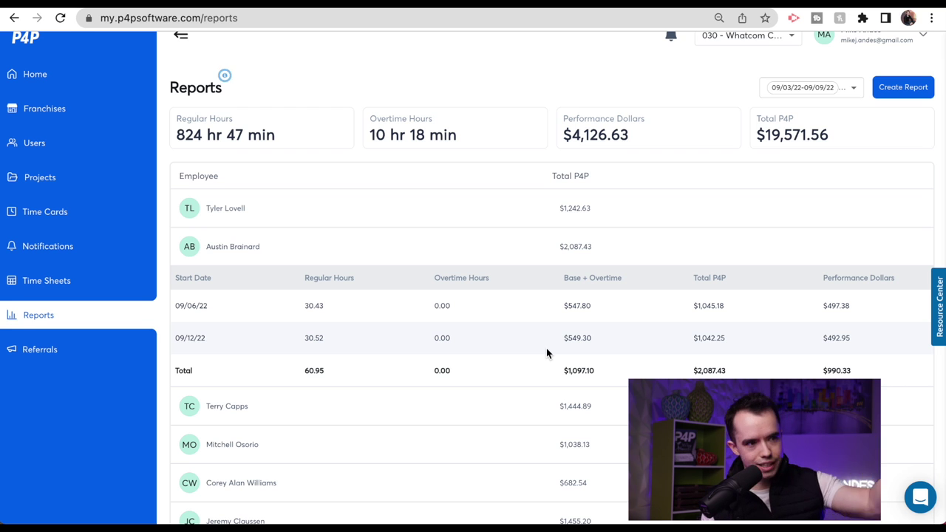
double_click(832, 370)
left_click_drag(832, 370, 826, 371)
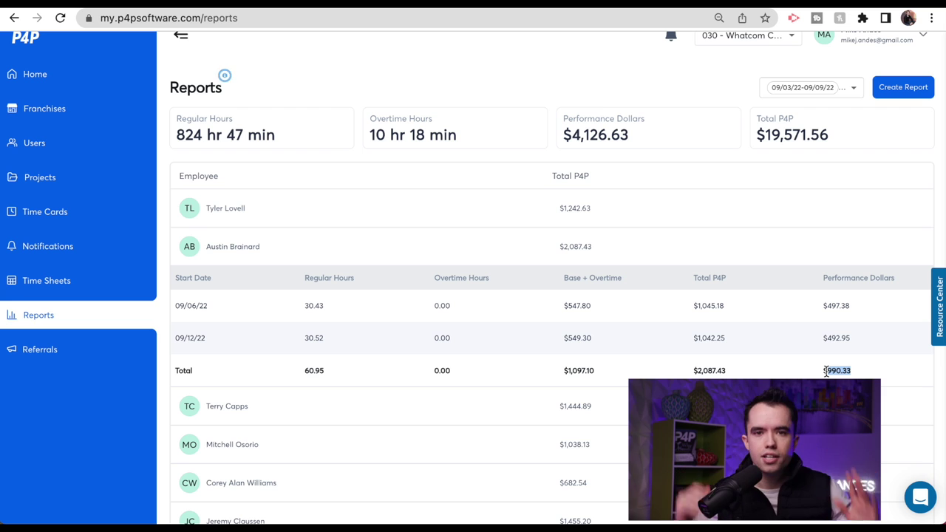
left_click(857, 374)
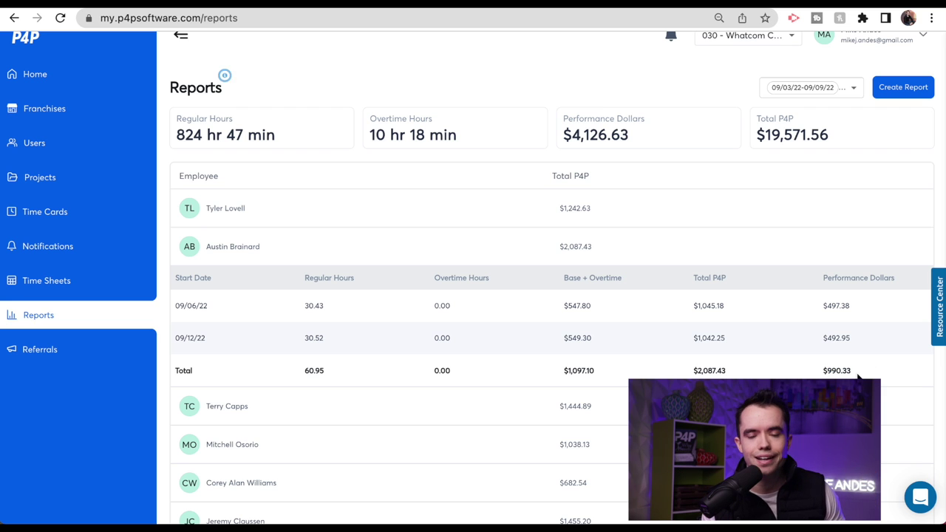
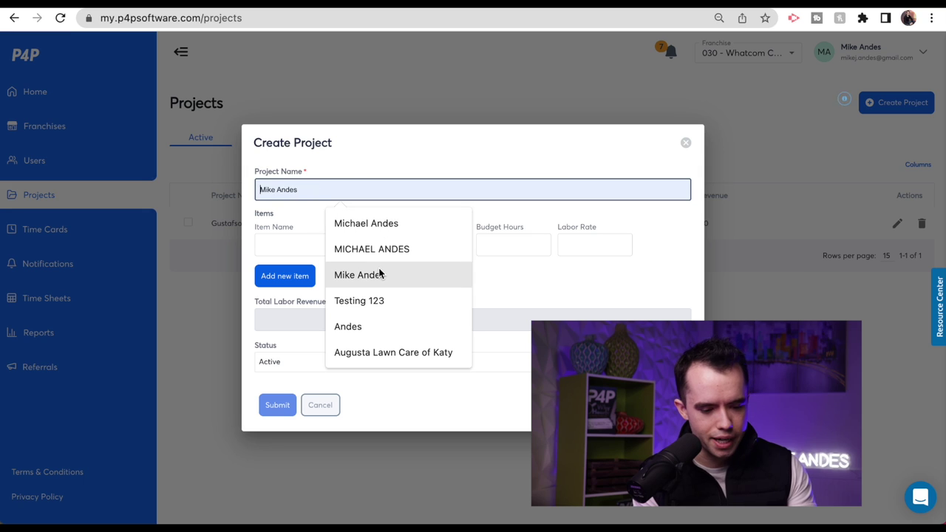
Step: Create an active project under the customer's full name with a Paver Patio item, 100 budget hours and a labor rate of 100
left_click(380, 275)
left_click(341, 243)
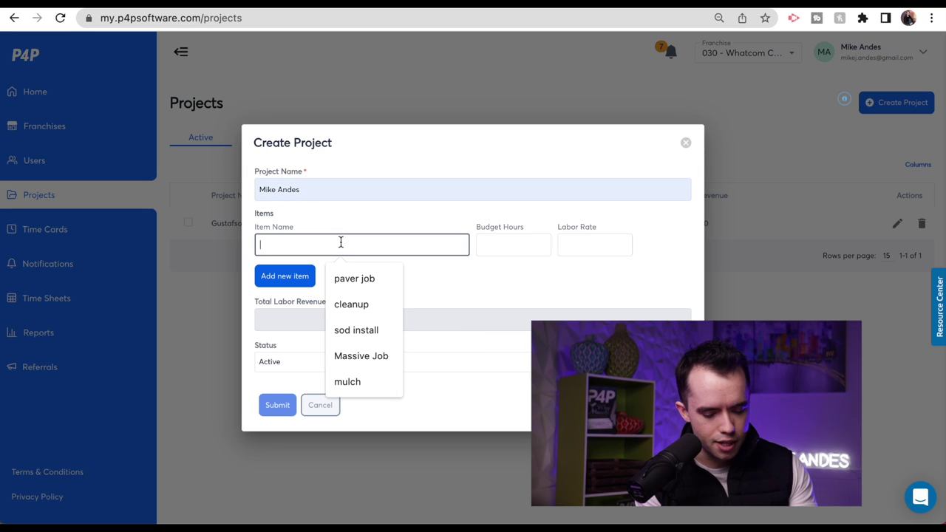
type("Paver Patio")
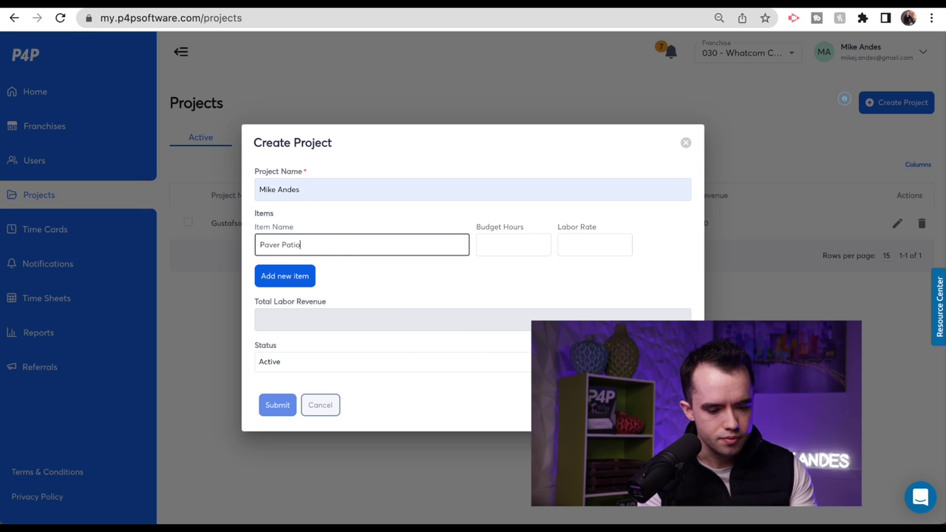
left_click(532, 248)
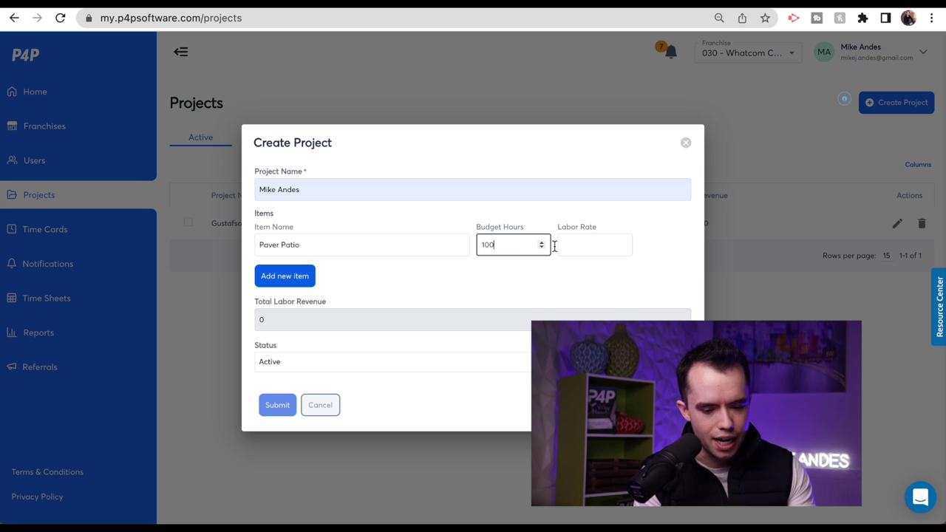
left_click(581, 252)
type("100")
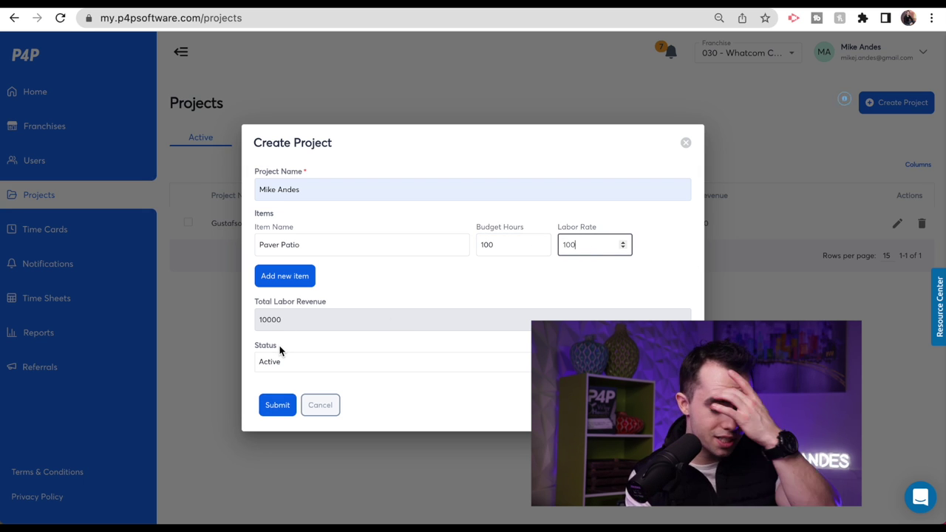
left_click(285, 406)
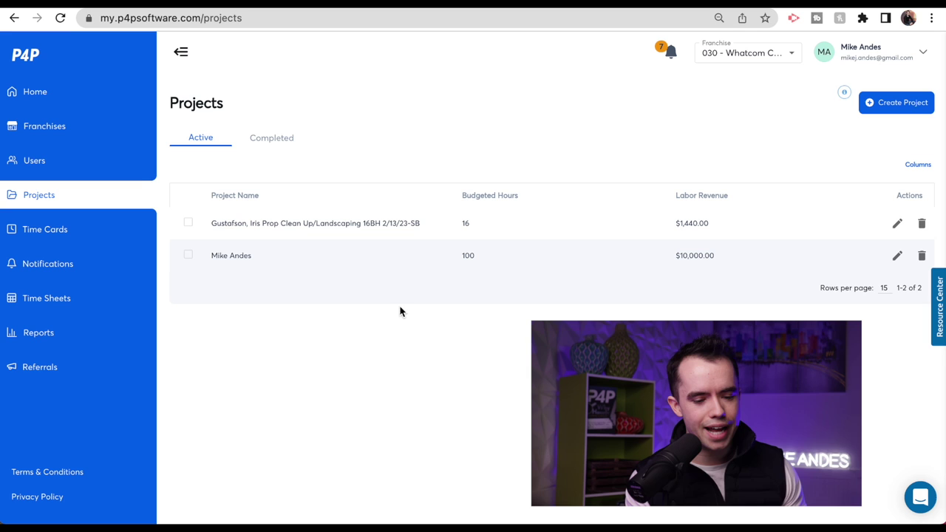
Step: Check the new project's budget usage under Projects in Process on the home dashboard
left_click(56, 95)
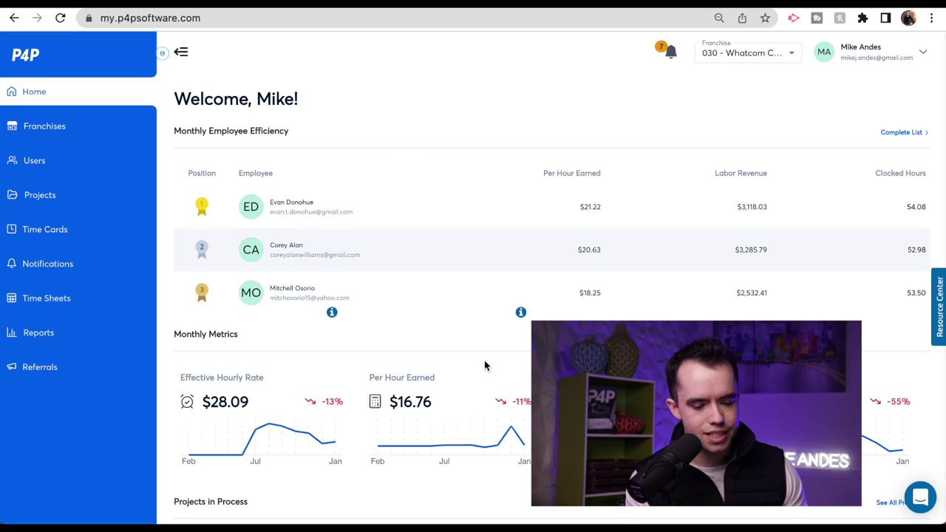
scroll(486, 365, "down", 3)
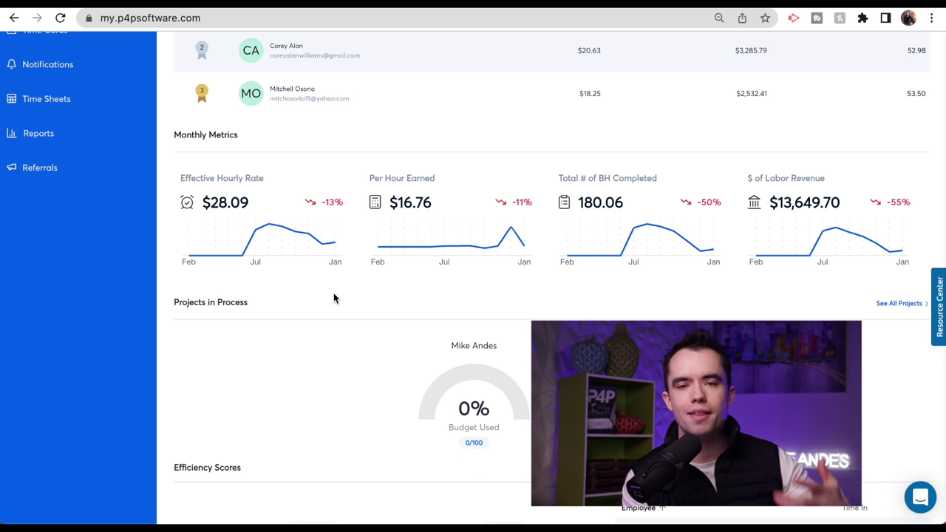
scroll(333, 298, "up", 5)
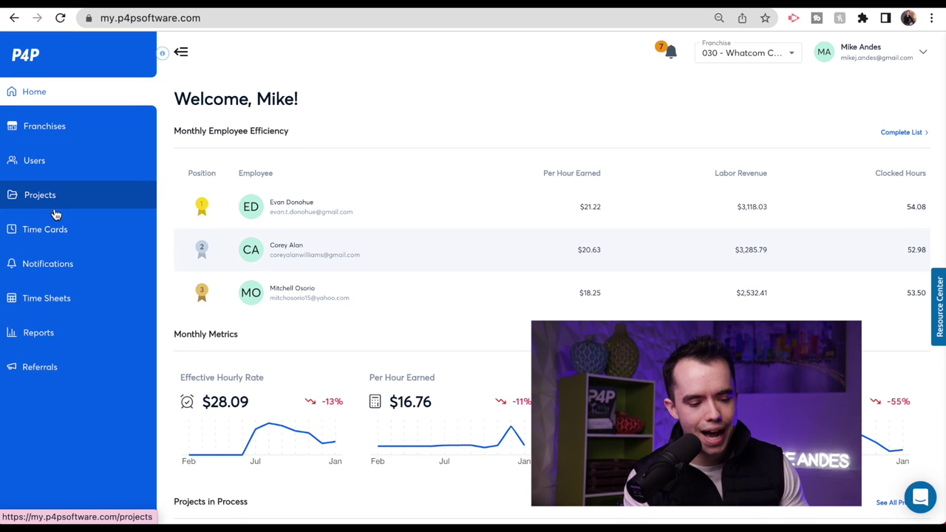
Step: Open the time cards, view those for 2023-02-17, and change the date to 2023-02-18
left_click(57, 230)
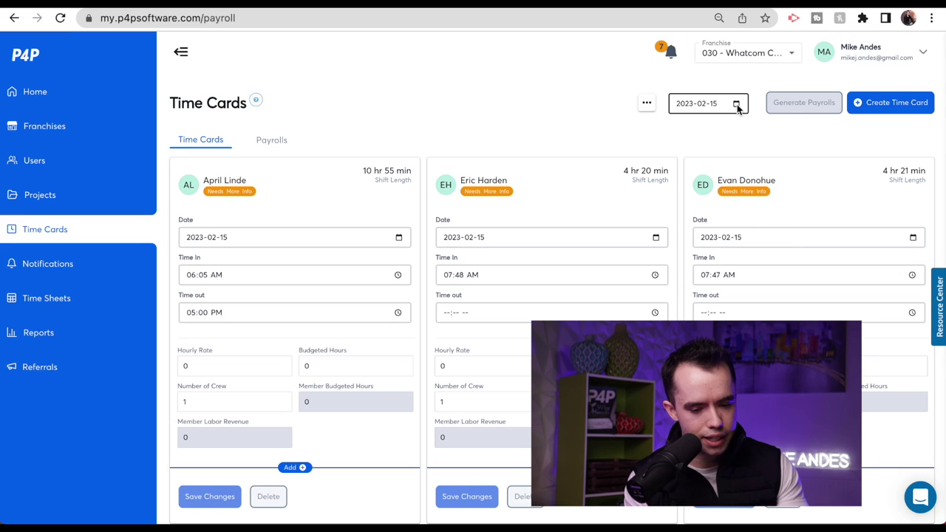
left_click(736, 105)
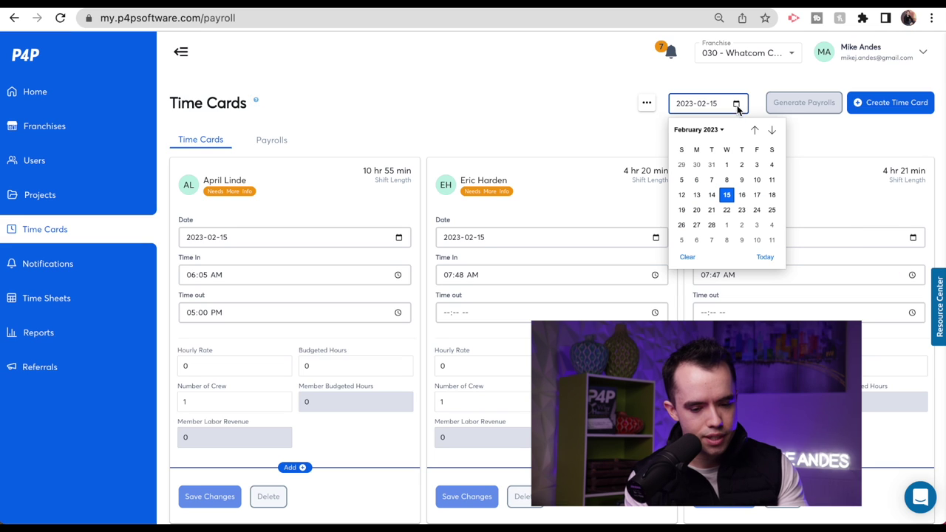
left_click(756, 196)
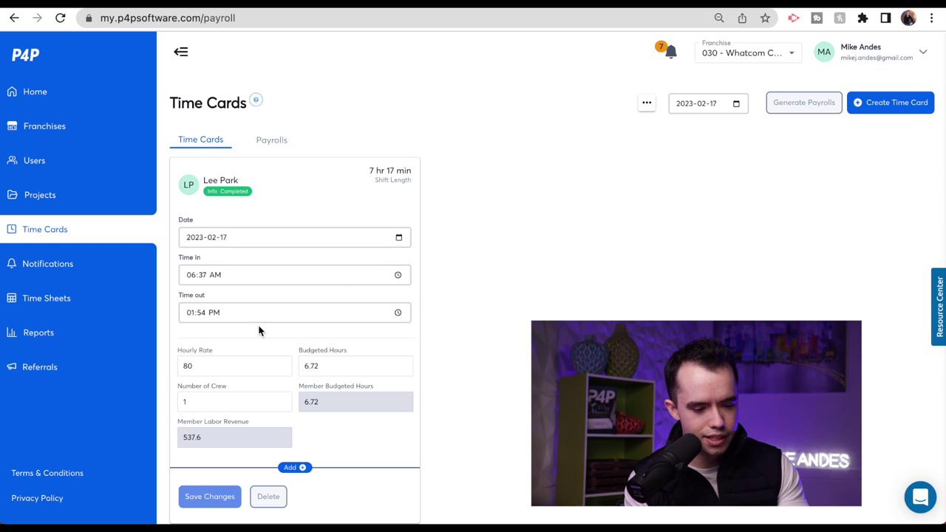
left_click(737, 105)
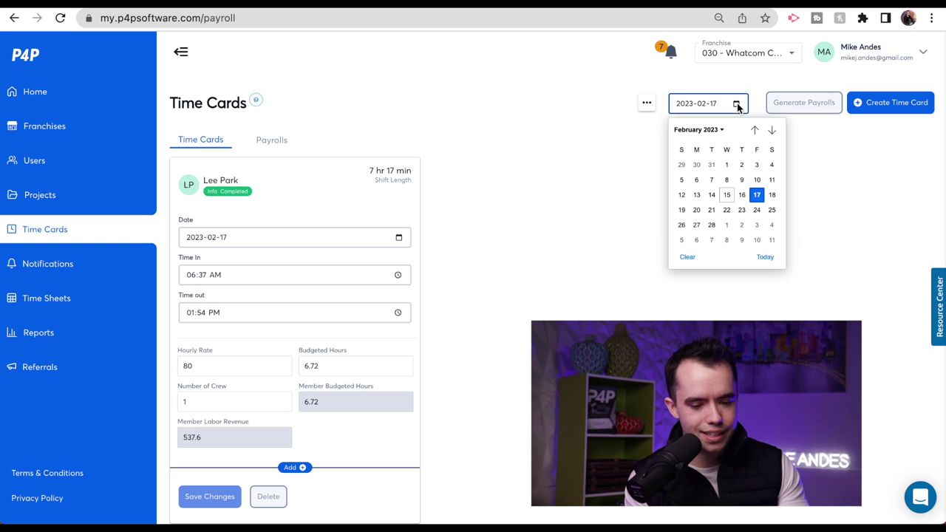
left_click(771, 195)
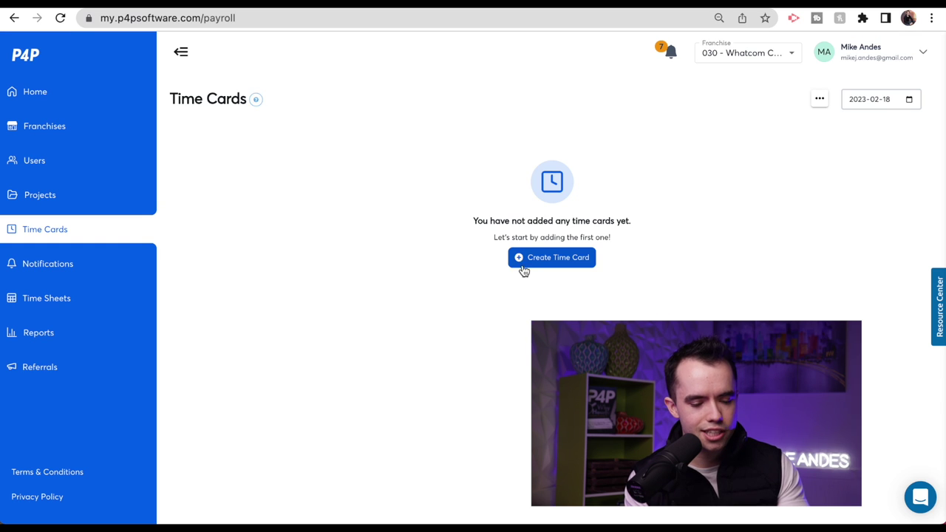
Step: Start a new time card for 2023-02-18 and assign it to the crew member who has the 2023-02-17 card
left_click(547, 260)
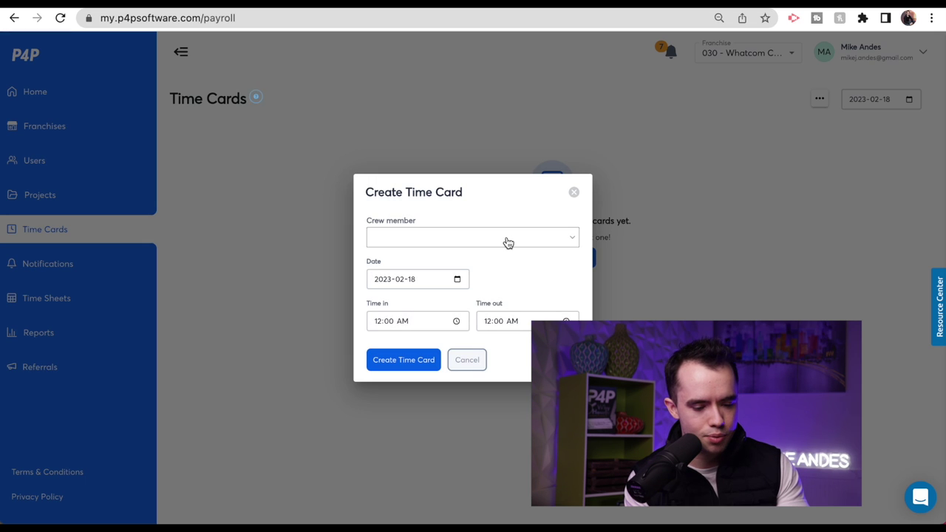
left_click(507, 240)
scroll(451, 312, "down", 5)
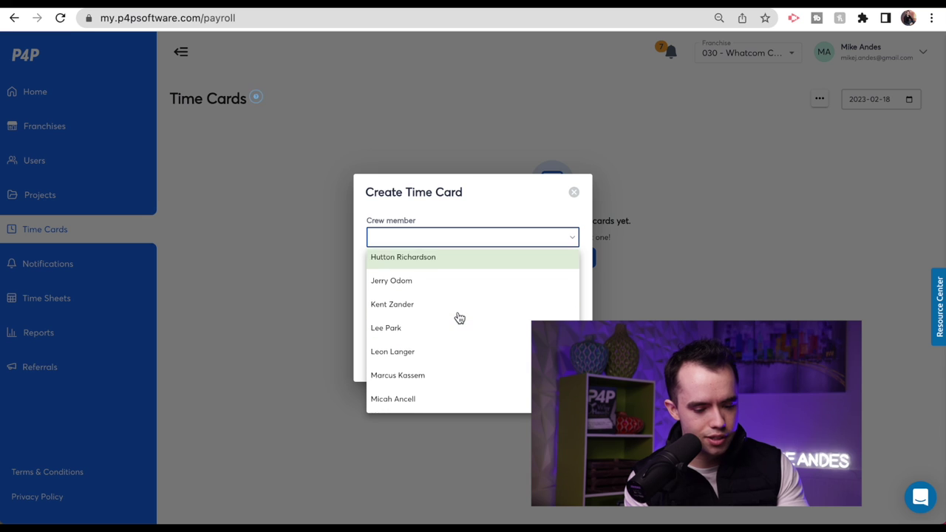
left_click(427, 310)
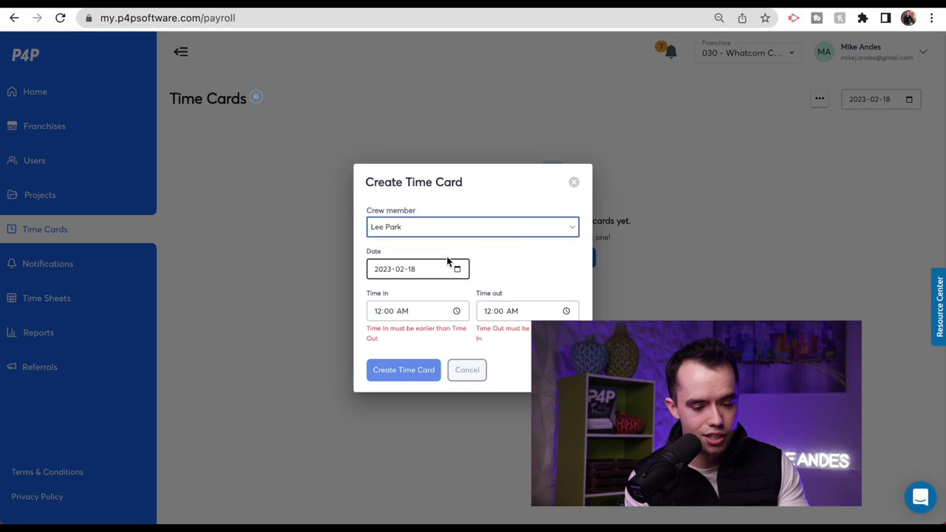
Step: Set the shift from 07:00 AM to 02:00 PM and create the time card
left_click(456, 311)
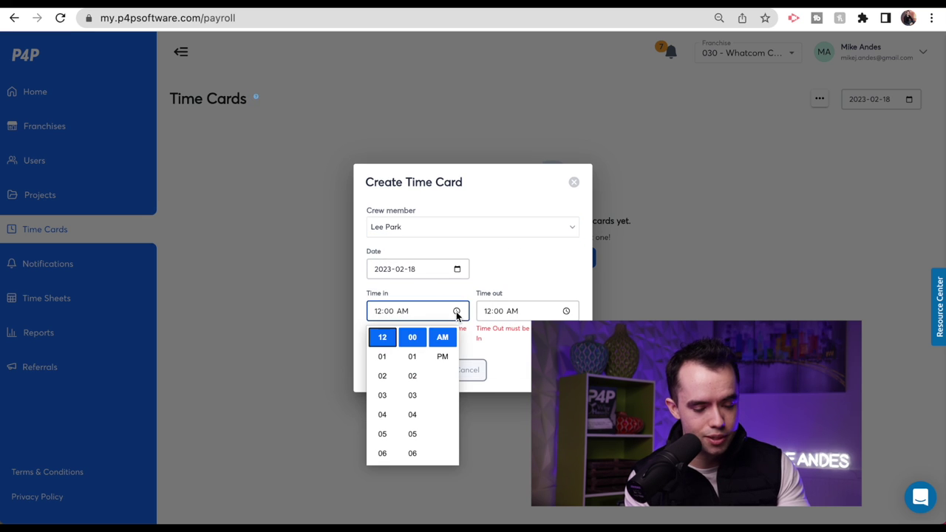
scroll(391, 399, "down", 3)
left_click(390, 399)
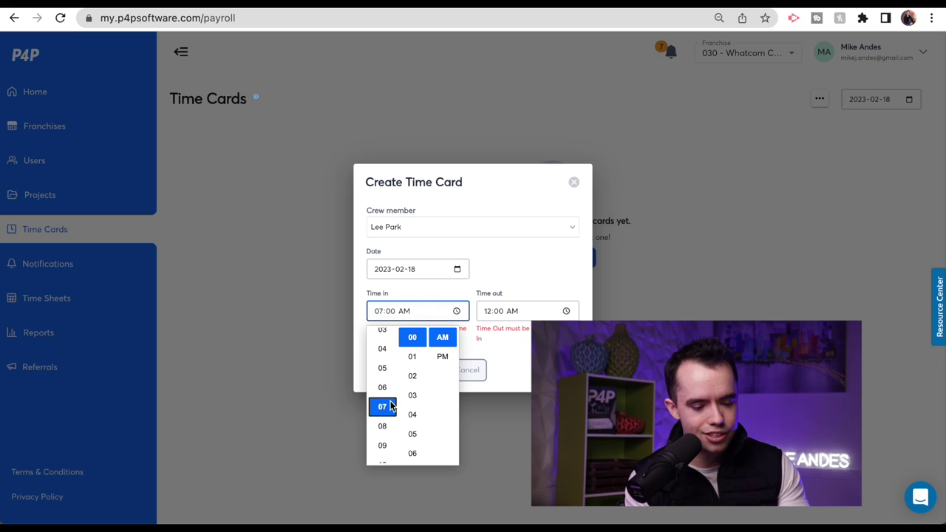
left_click(442, 336)
left_click(566, 311)
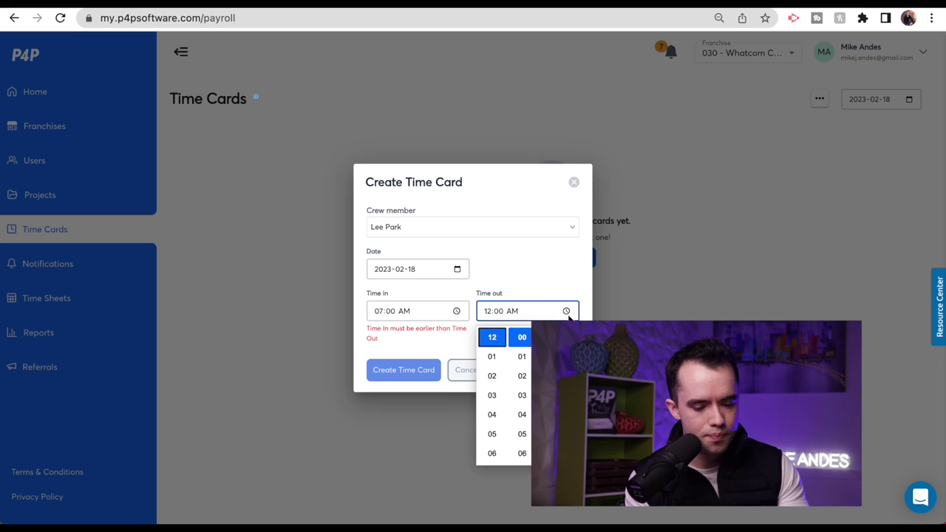
left_click(494, 377)
left_click(550, 357)
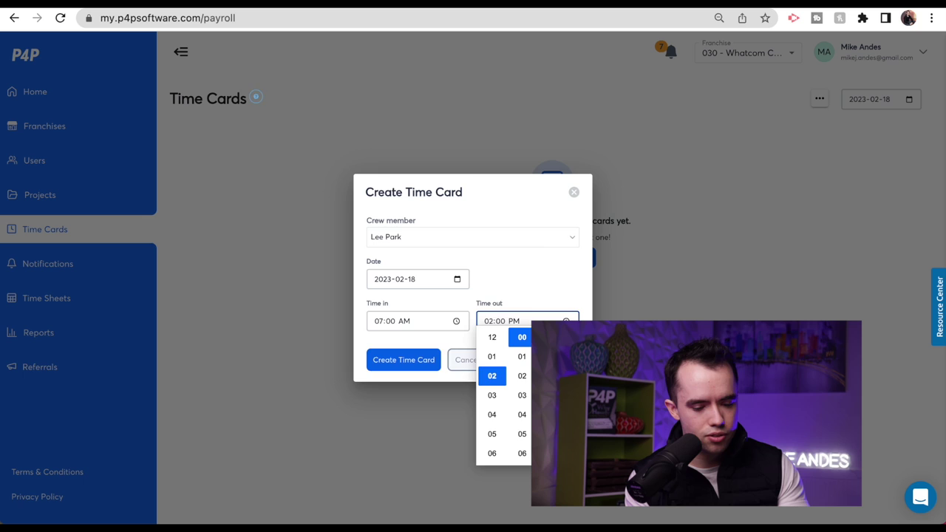
left_click(525, 236)
left_click(533, 207)
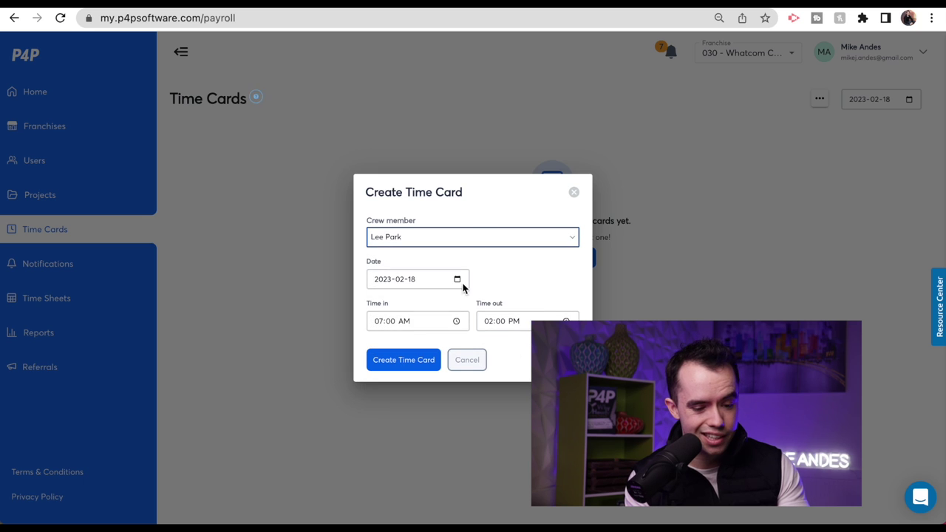
left_click(422, 358)
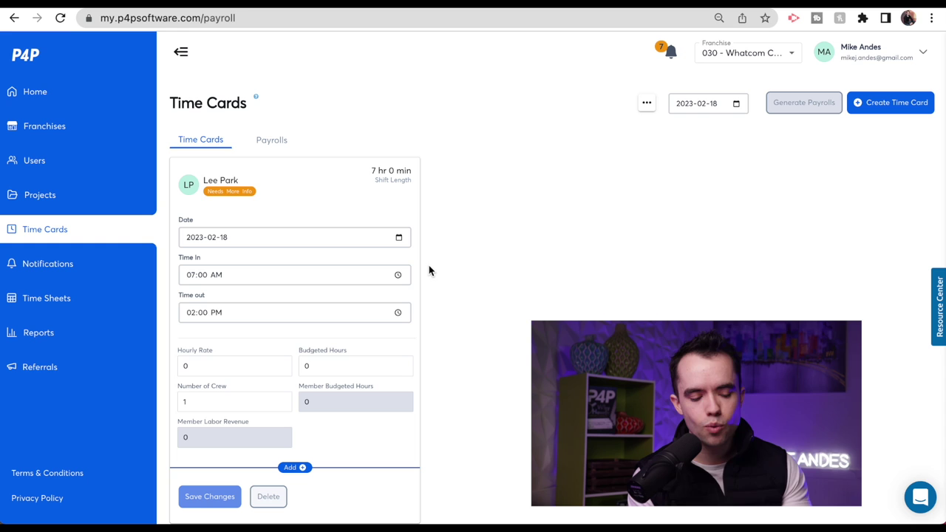
Step: Add a project entry to the new time card and select the newly created Paver Patio customer's project
left_click(429, 271)
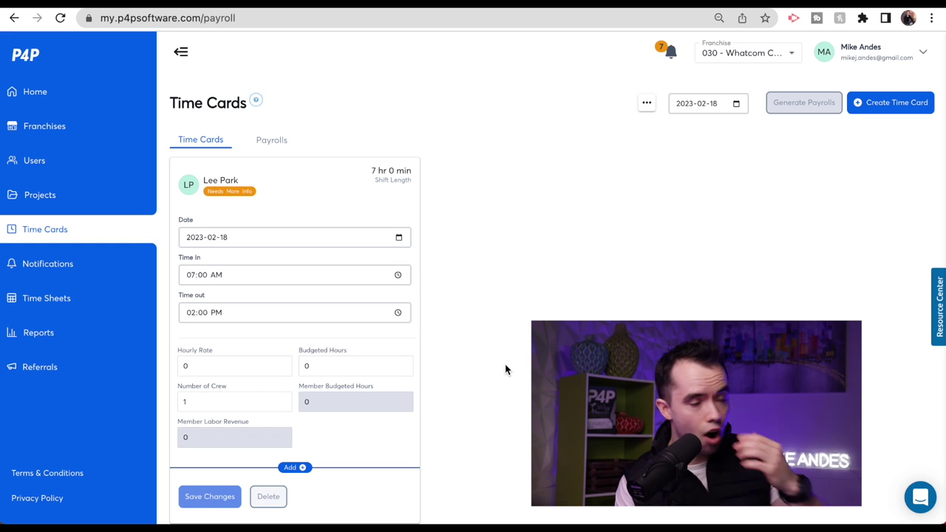
scroll(505, 370, "down", 1)
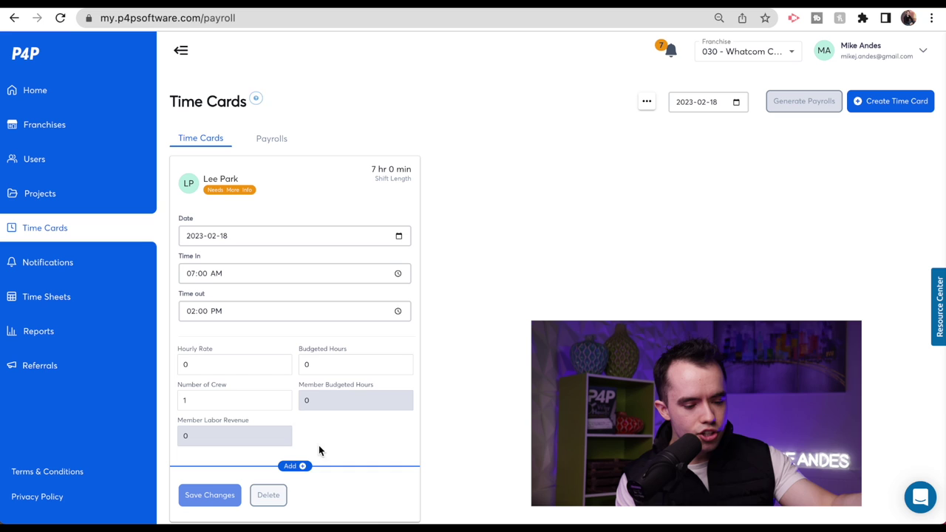
left_click(303, 467)
left_click(323, 399)
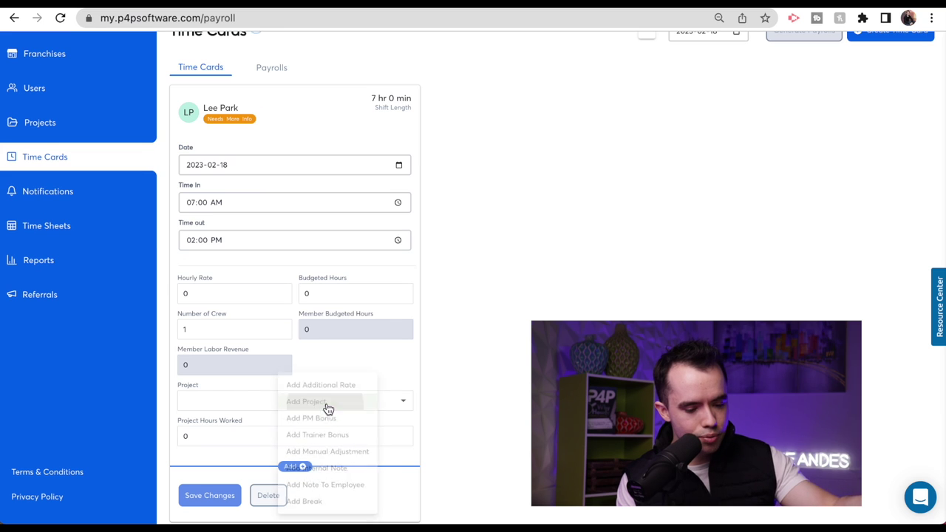
left_click(322, 400)
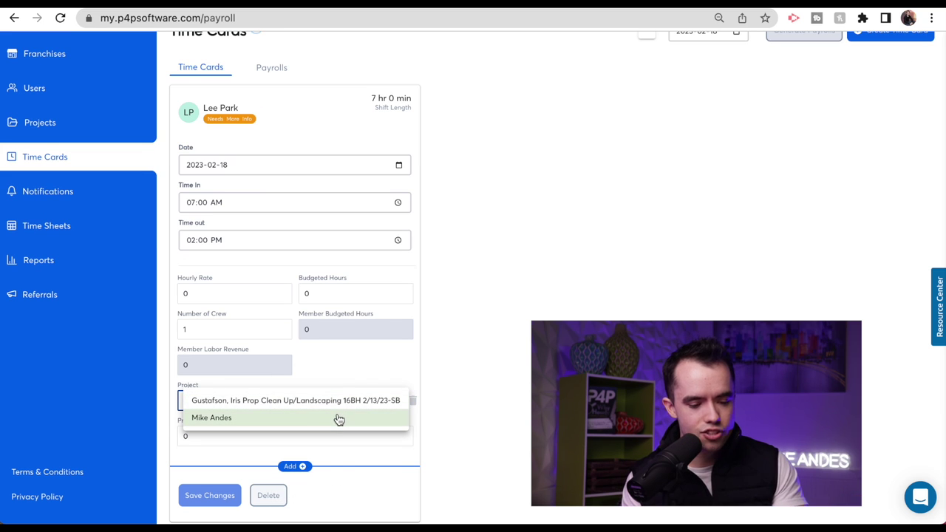
left_click(337, 418)
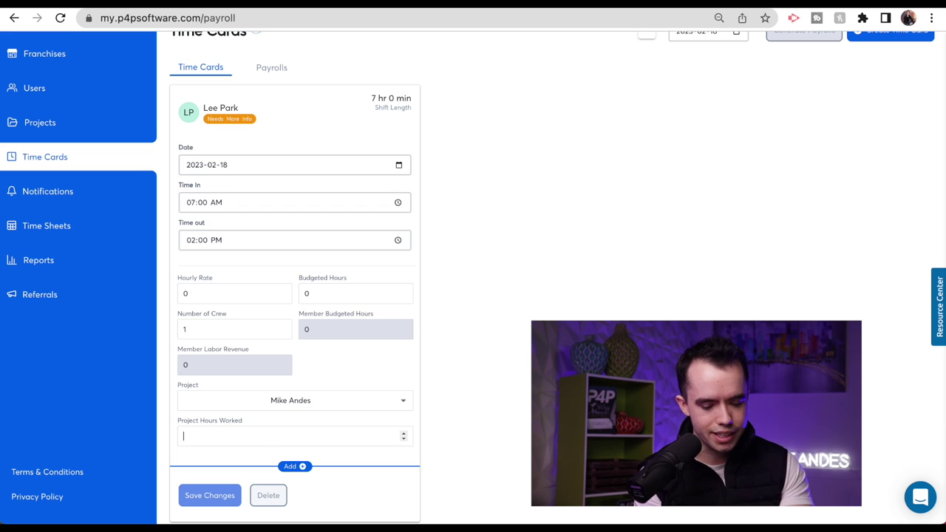
Step: Enter 7 project hours worked for the Paver Patio customer's project and save the 2023-02-18 time card
type("7")
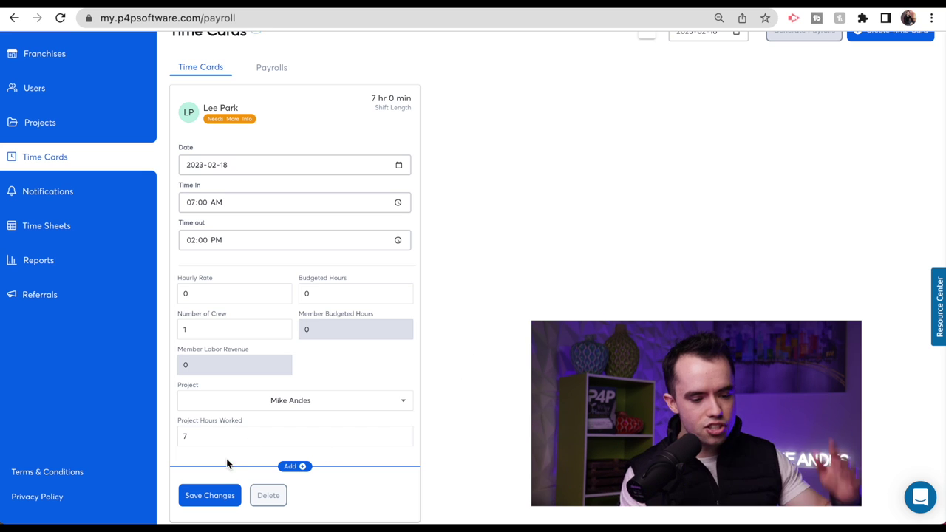
left_click(227, 494)
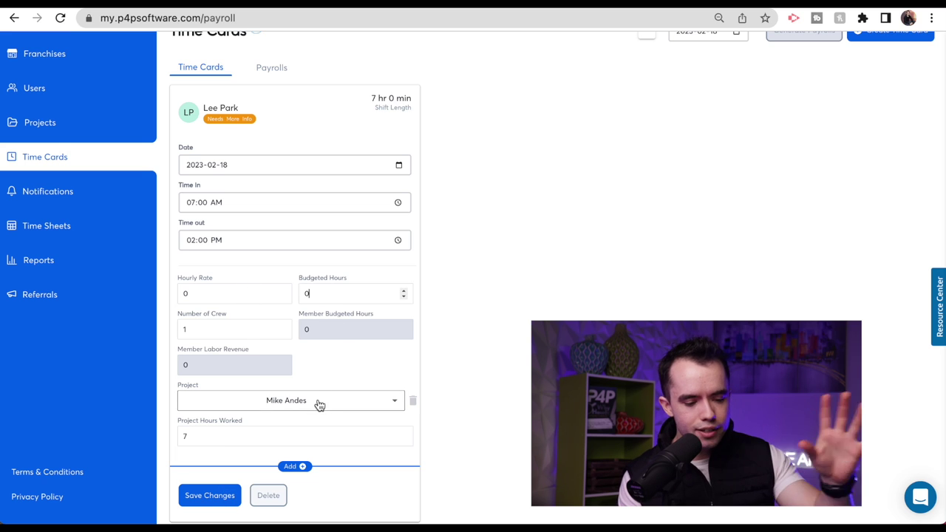
left_click(228, 498)
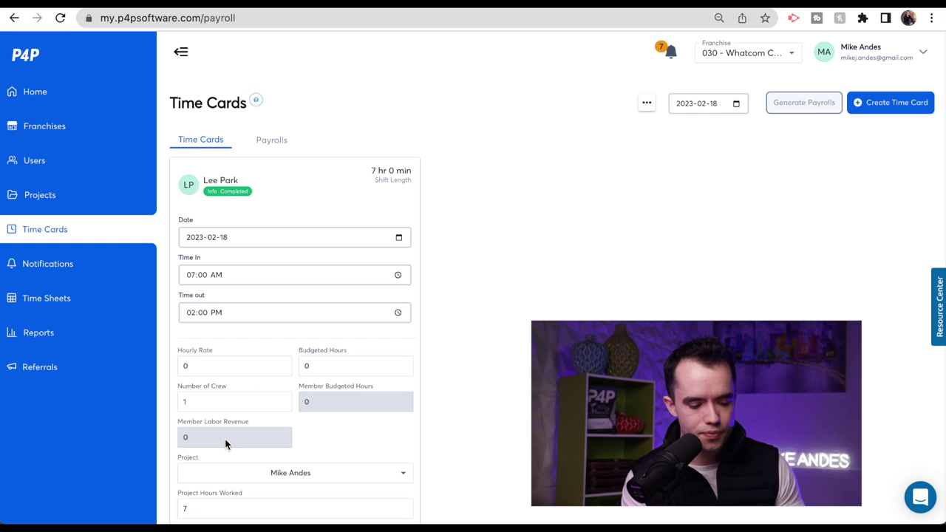
scroll(301, 394, "down", 2)
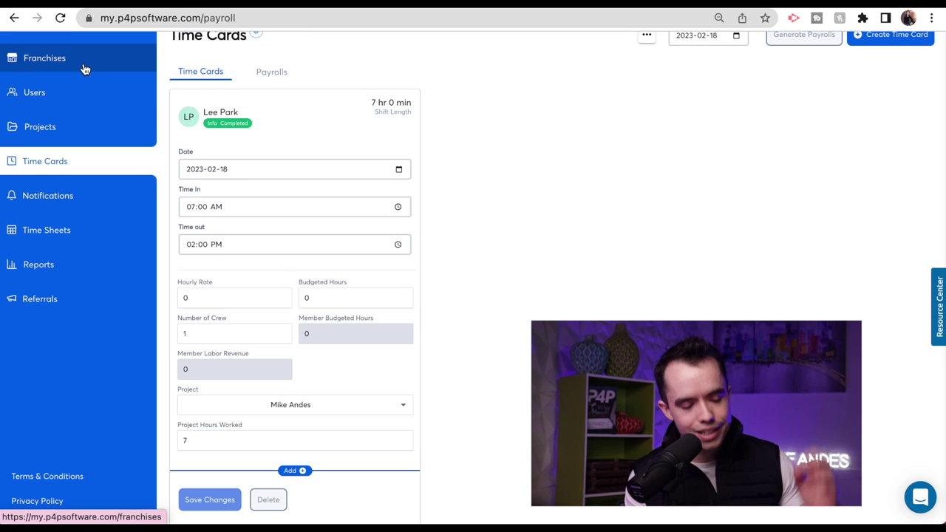
Step: Open the home dashboard and review the monthly metrics and the budget used by the projects in process
scroll(80, 71, "up", 2)
left_click(62, 89)
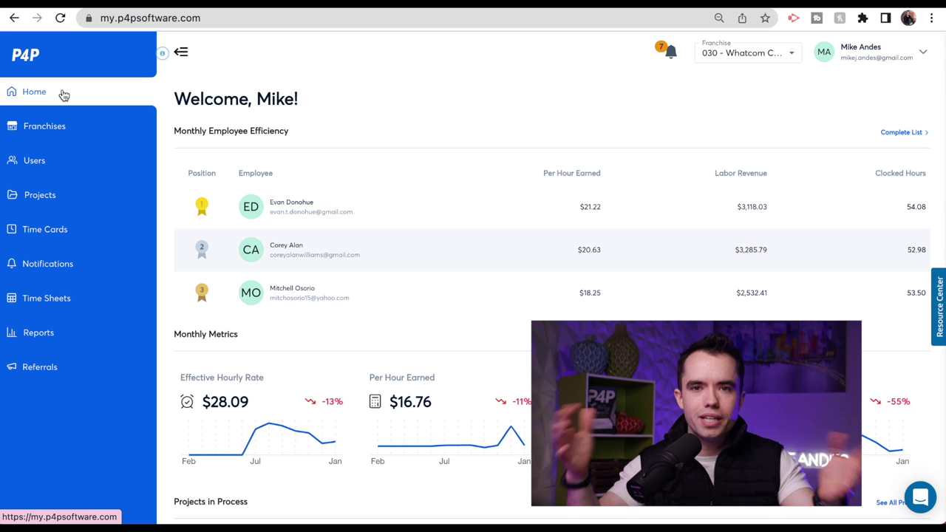
scroll(63, 95, "down", 3)
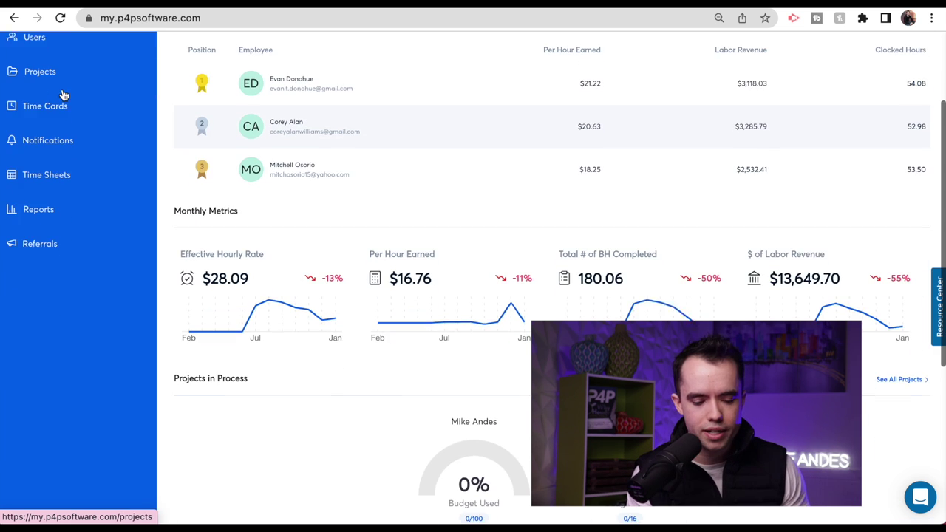
scroll(64, 95, "up", 3)
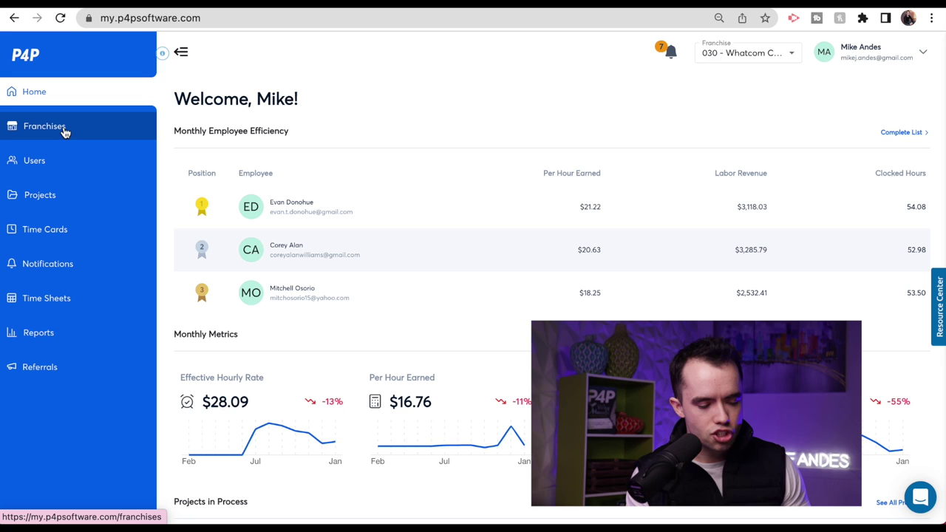
Step: Open the Paver Patio customer's project for editing, choose the Completed status, and close the editor without submitting
left_click(61, 198)
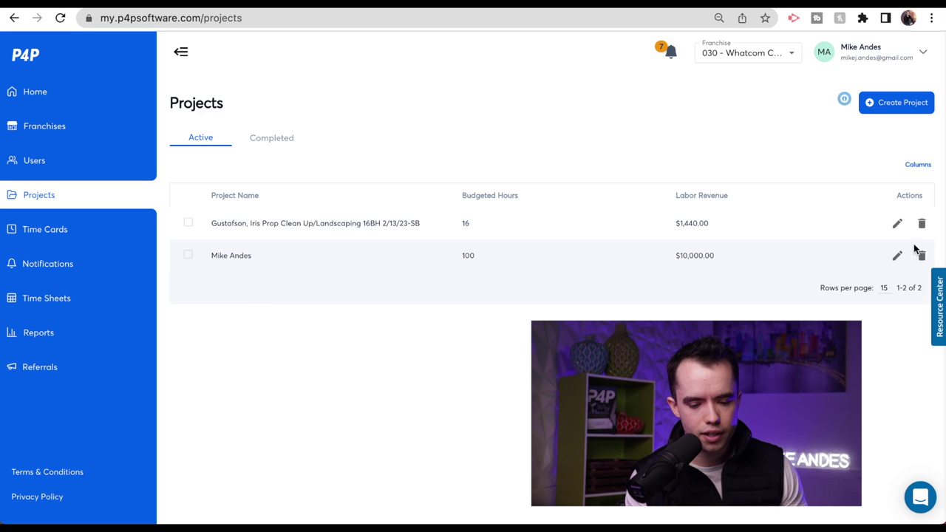
left_click(897, 256)
left_click(305, 362)
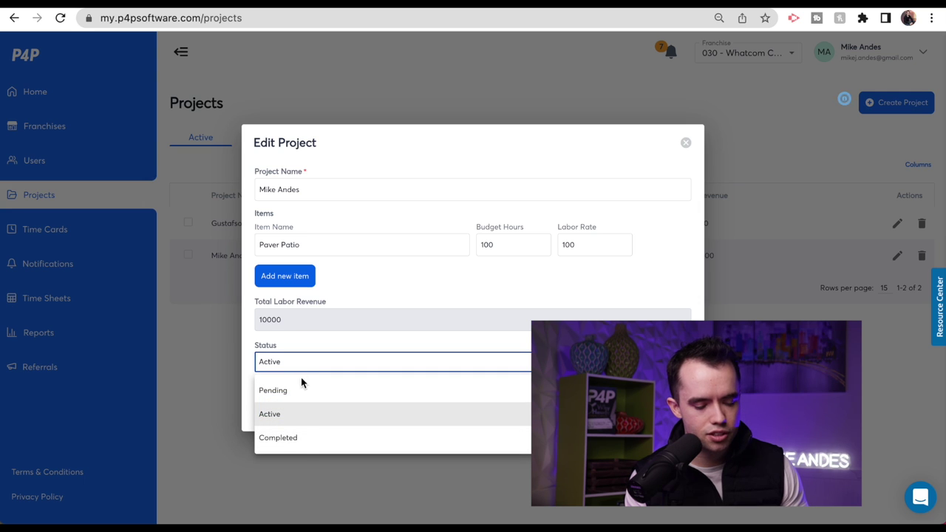
left_click(310, 441)
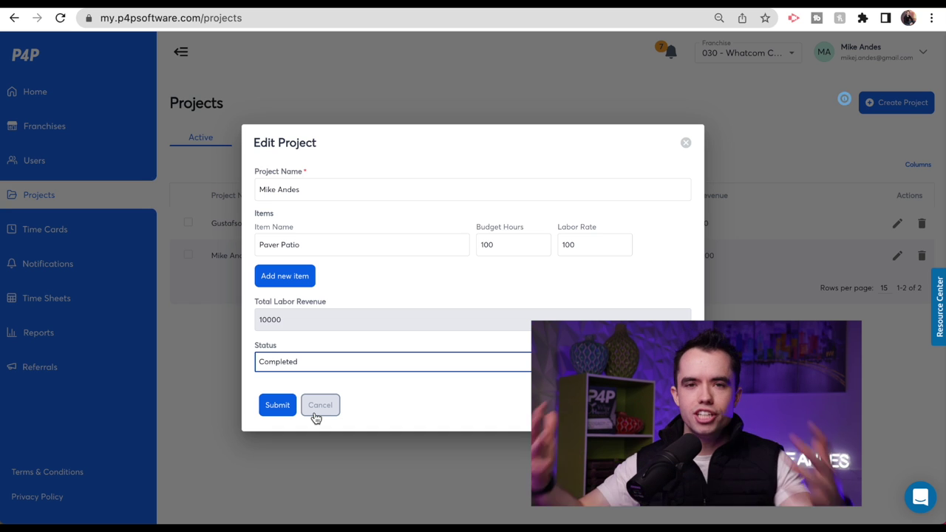
left_click(686, 141)
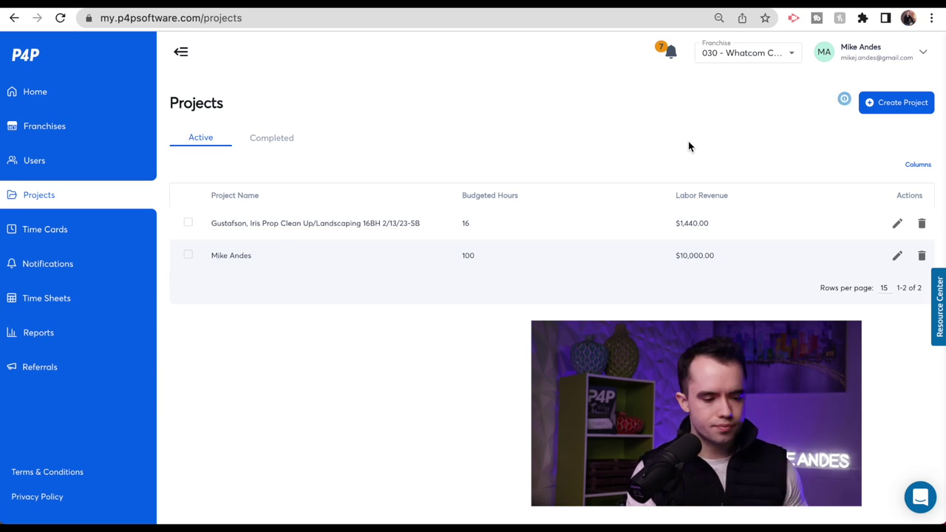